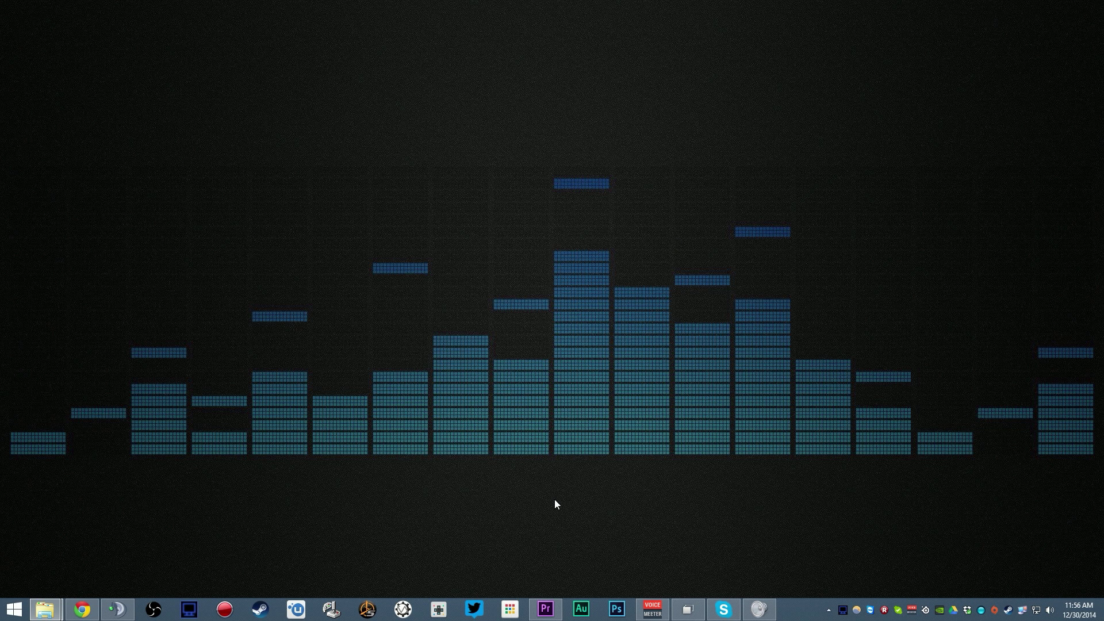
- Restore the Premiere Pro project showing the split DayZ clip and its three audio tracks
click(547, 614)
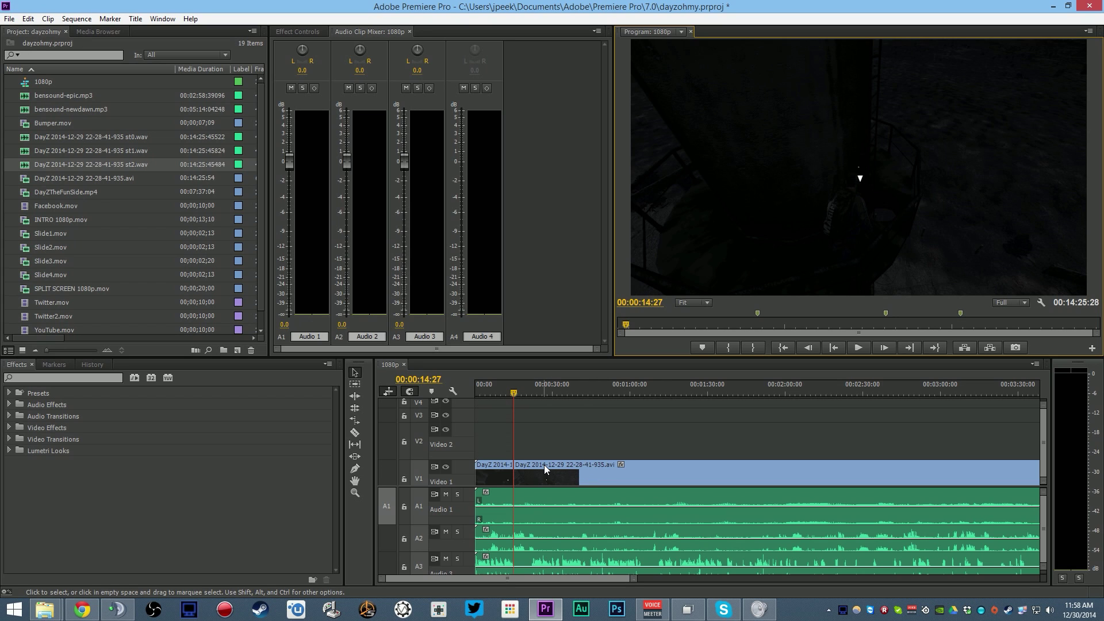
click(582, 501)
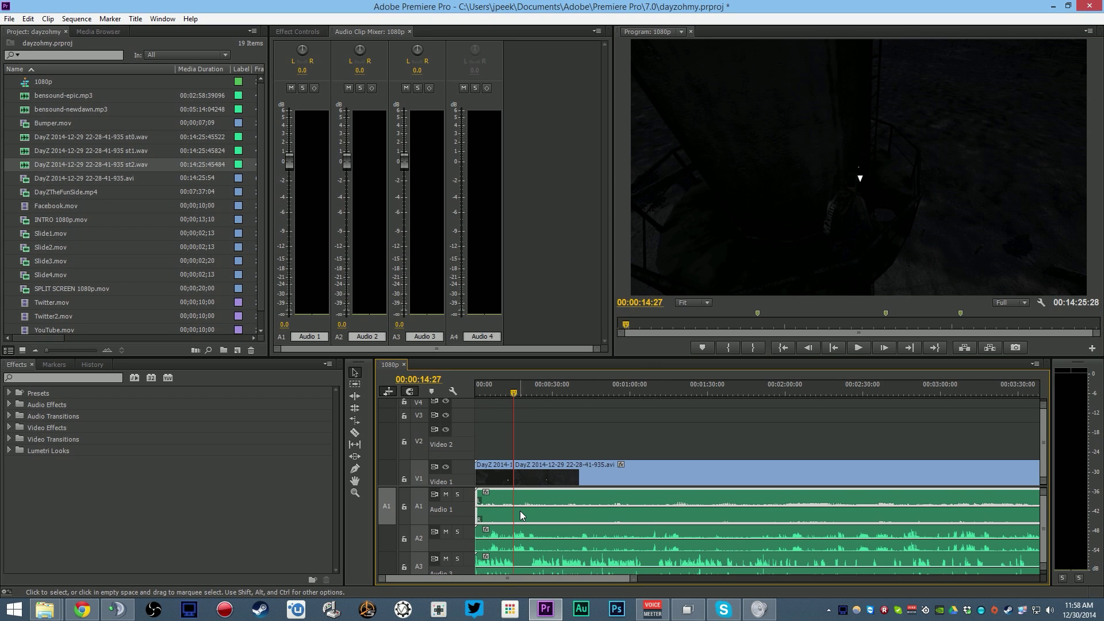
- Select the A2 and A3 audio clips and play the sequence to hear the separate tracks
click(526, 529)
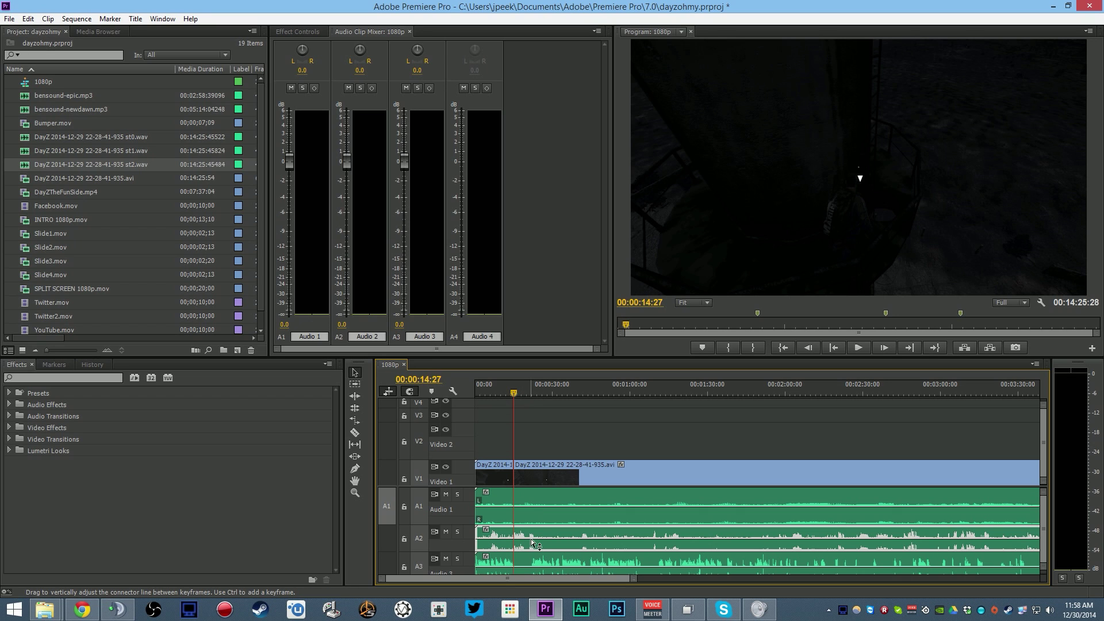
click(529, 562)
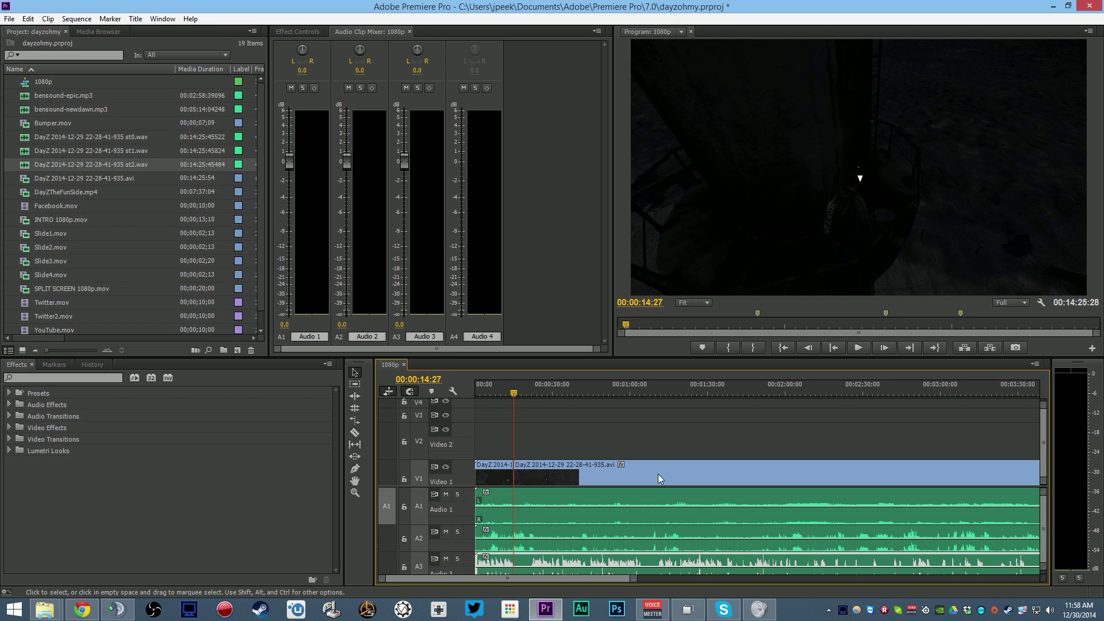
click(852, 347)
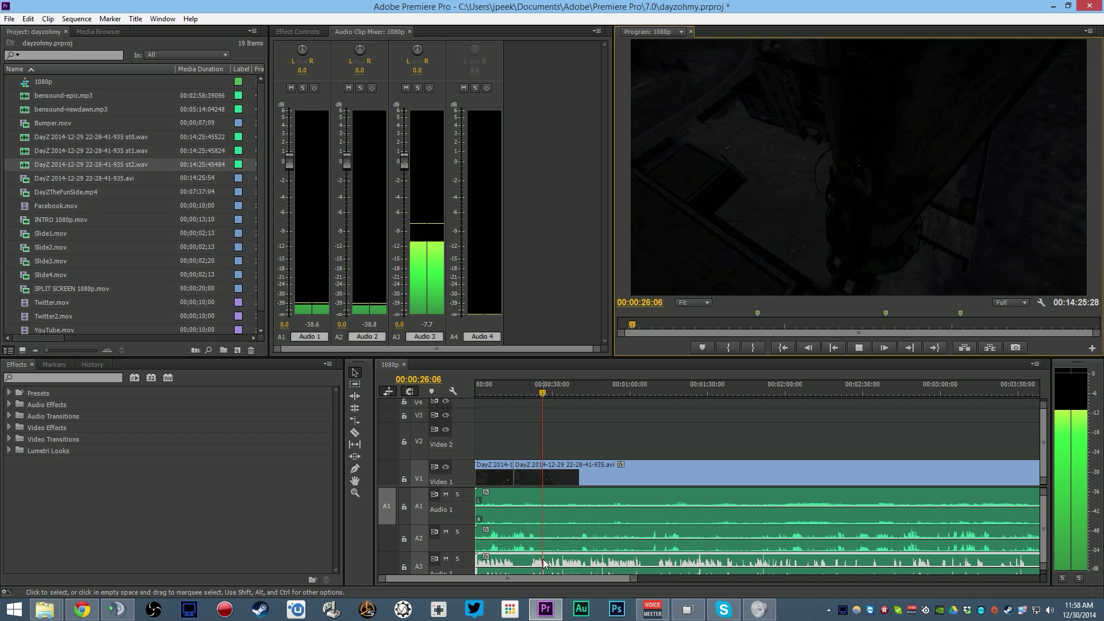
key(space)
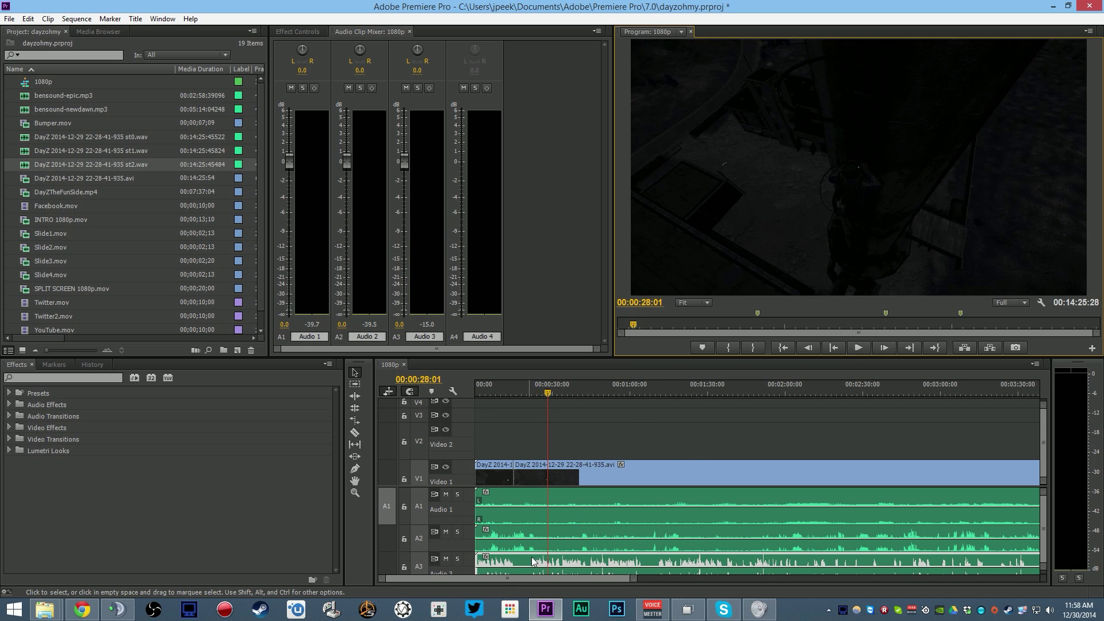
- Toggle audio track A3's mute on and off, then minimize Premiere Pro
click(446, 559)
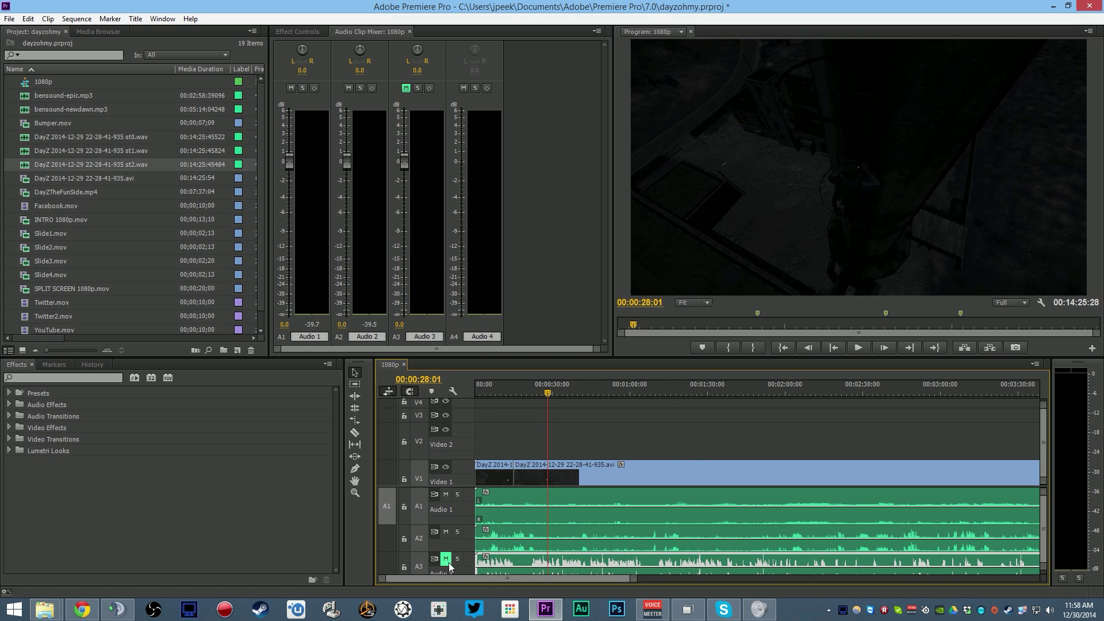
click(446, 560)
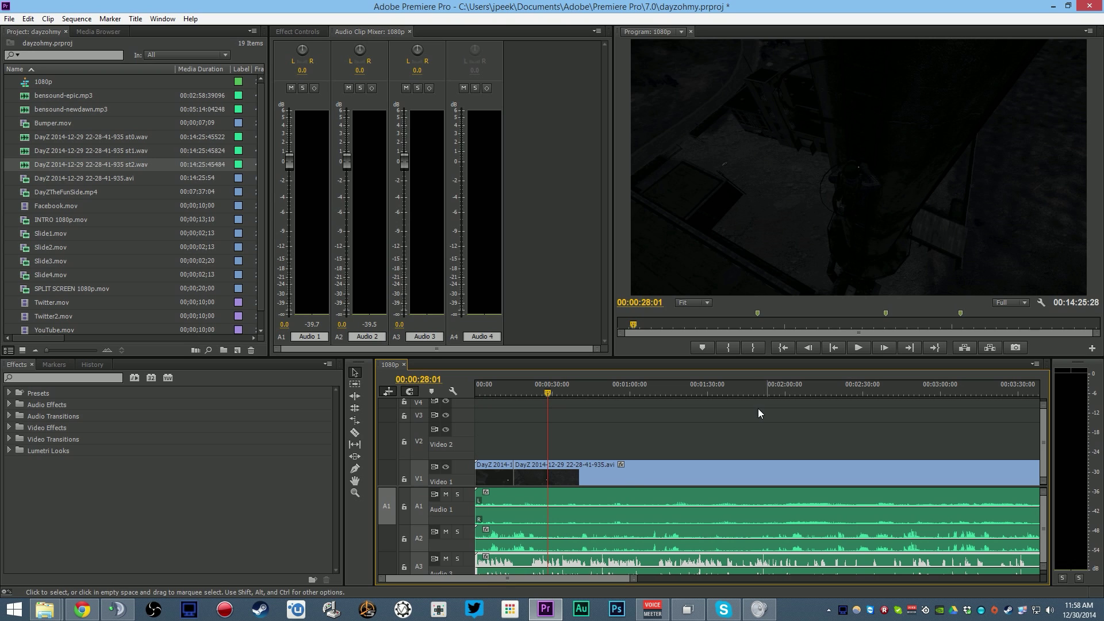
click(1050, 8)
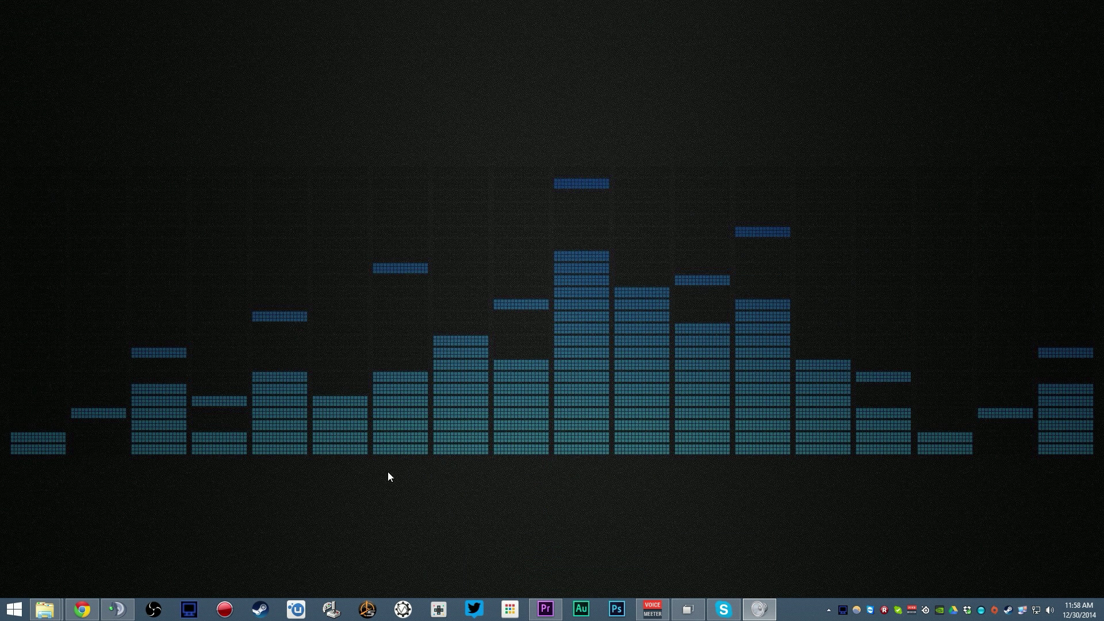
- In Dxtory, check audio sources 2 (USB microphone) and 3 (VAC2-Comms), then switch to VoiceMeeter
click(842, 610)
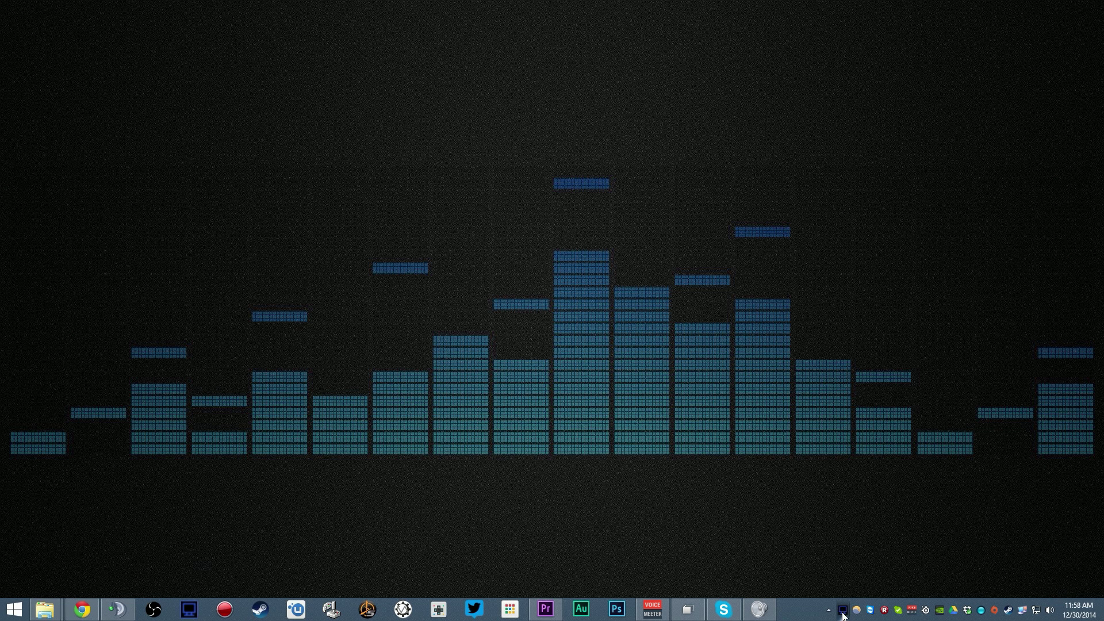
drag(884, 102, 558, 106)
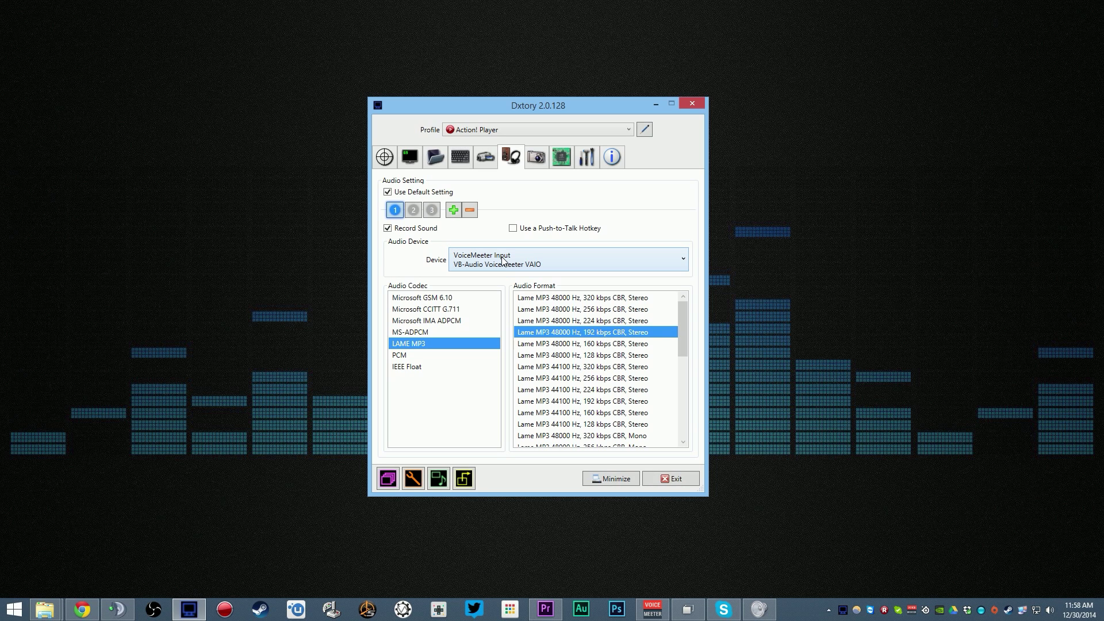
click(413, 211)
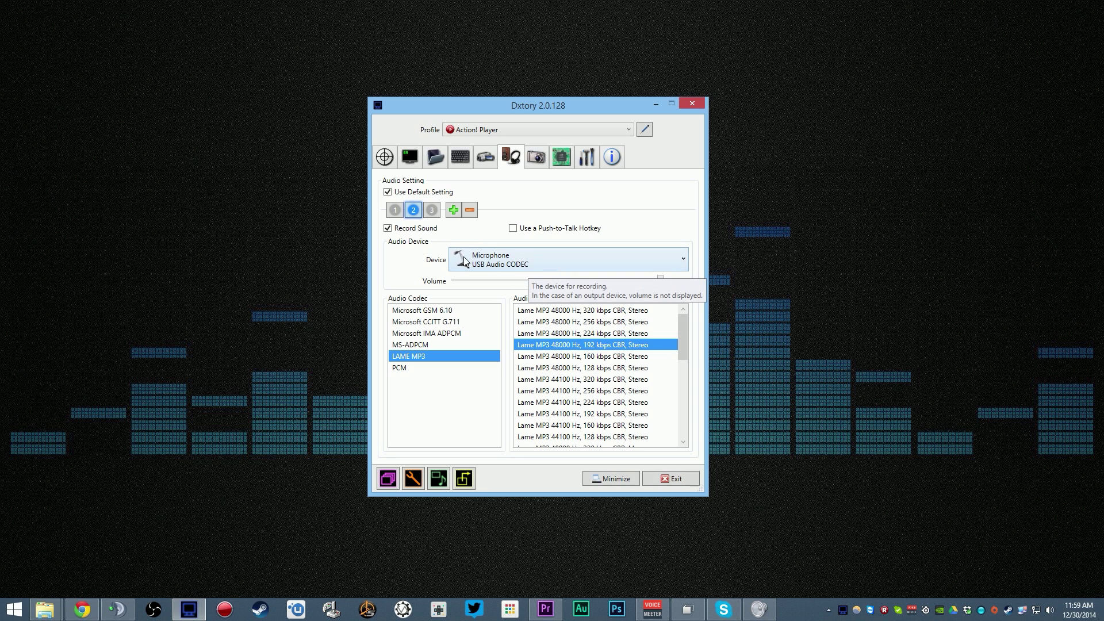
click(431, 210)
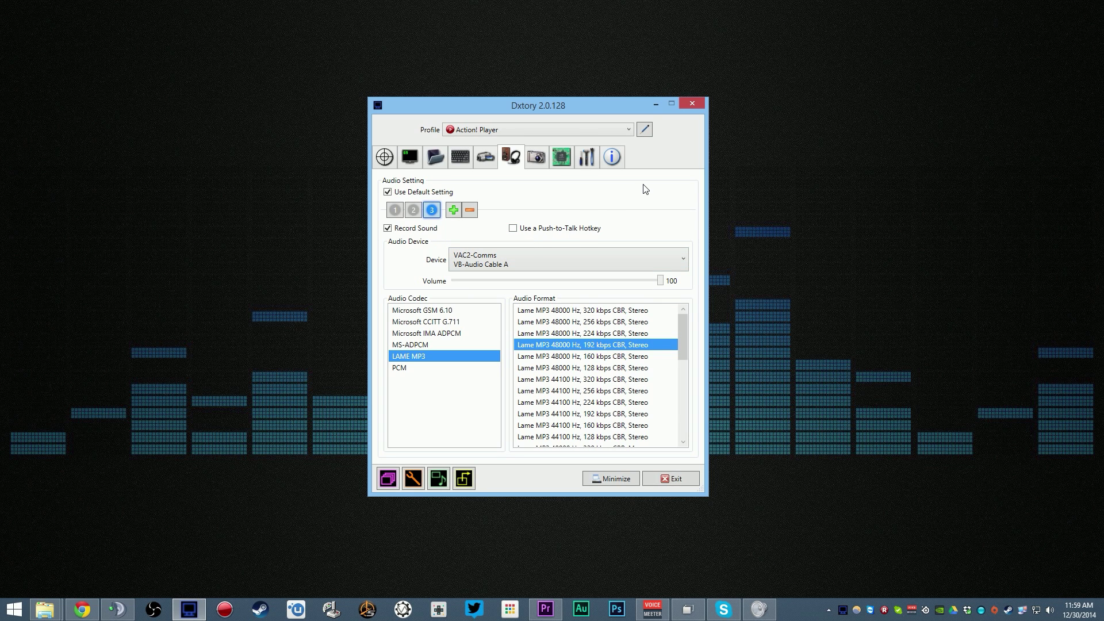
click(654, 104)
click(652, 609)
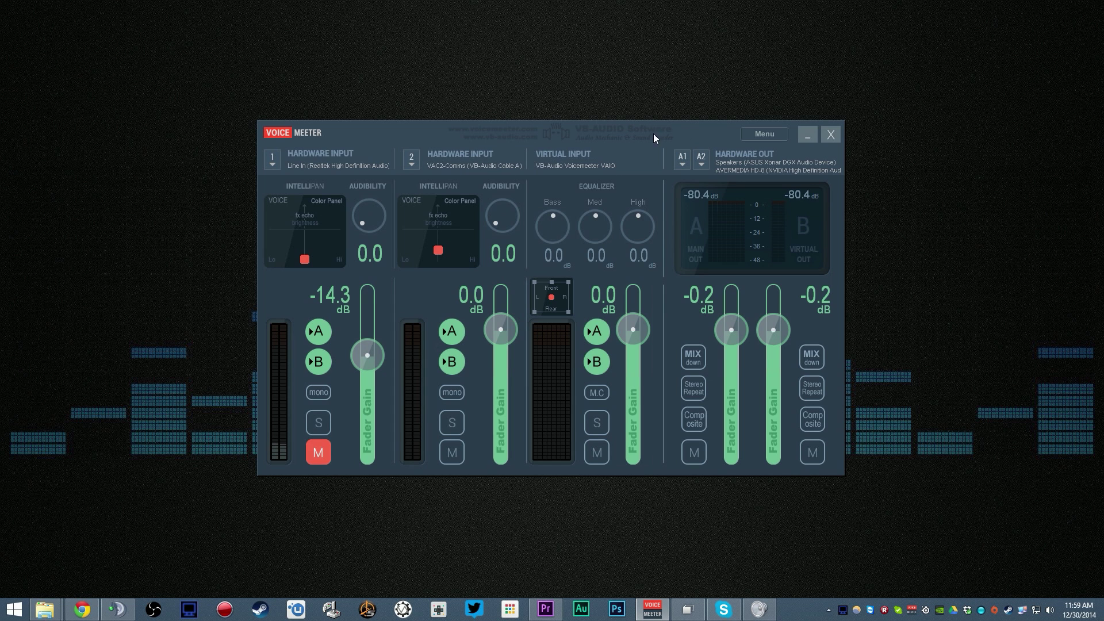
- Confirm hardware input 2 stays on VAC2-Comms and reposition the VoiceMeeter window
click(412, 166)
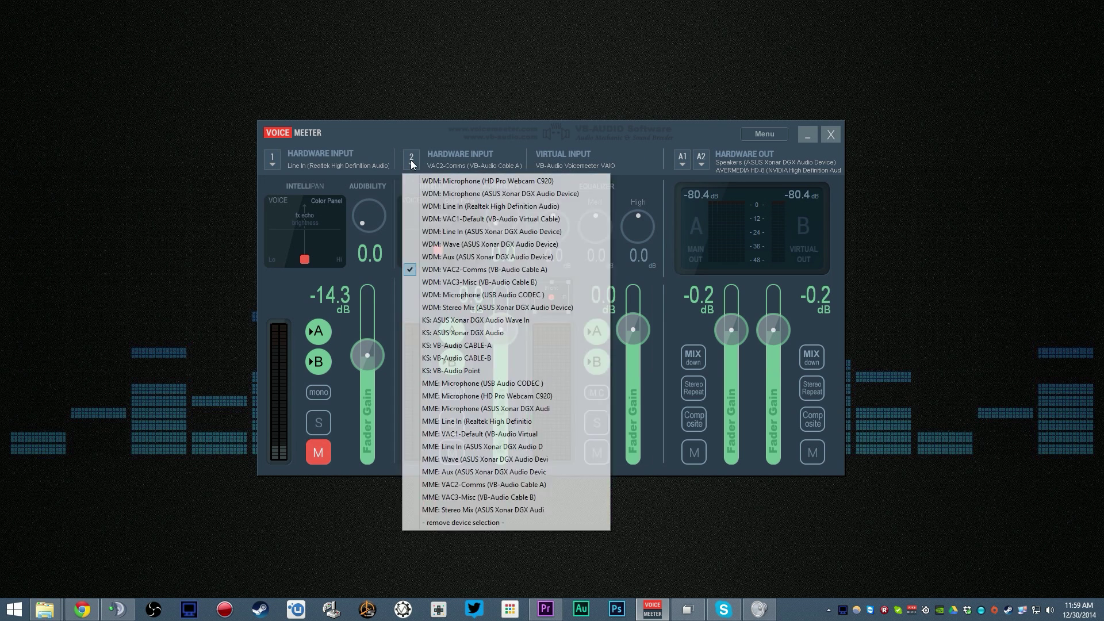
click(632, 160)
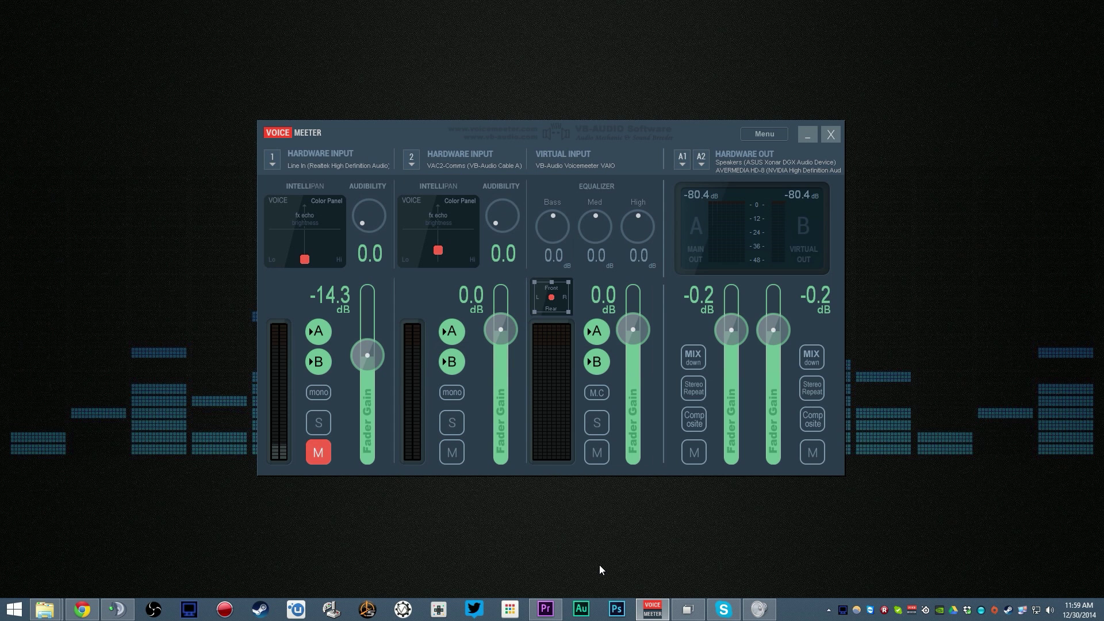
click(79, 612)
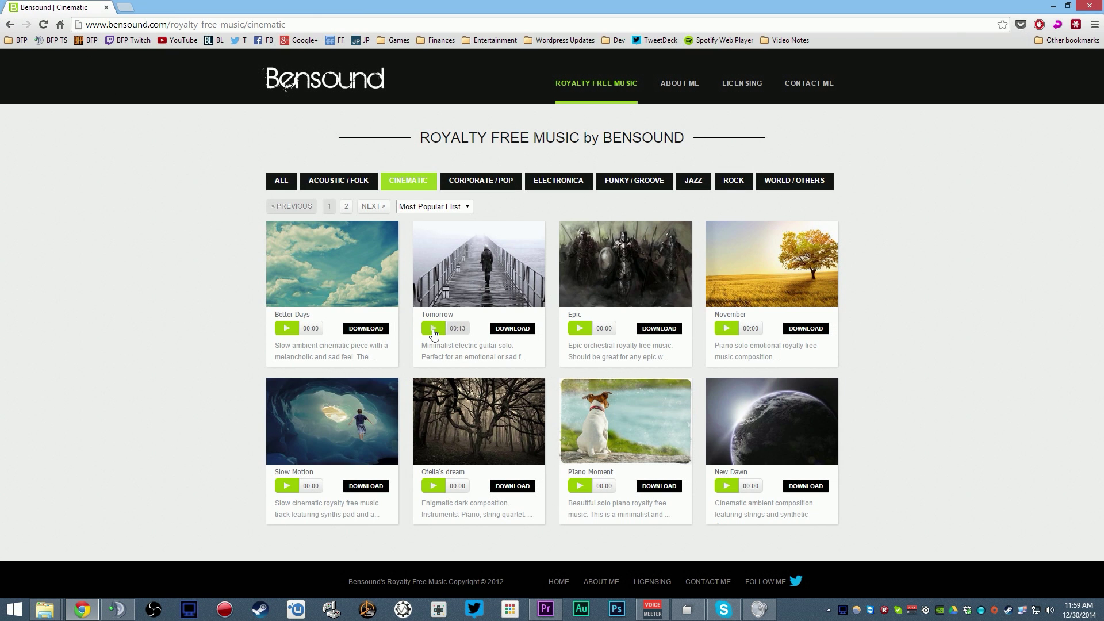
click(652, 609)
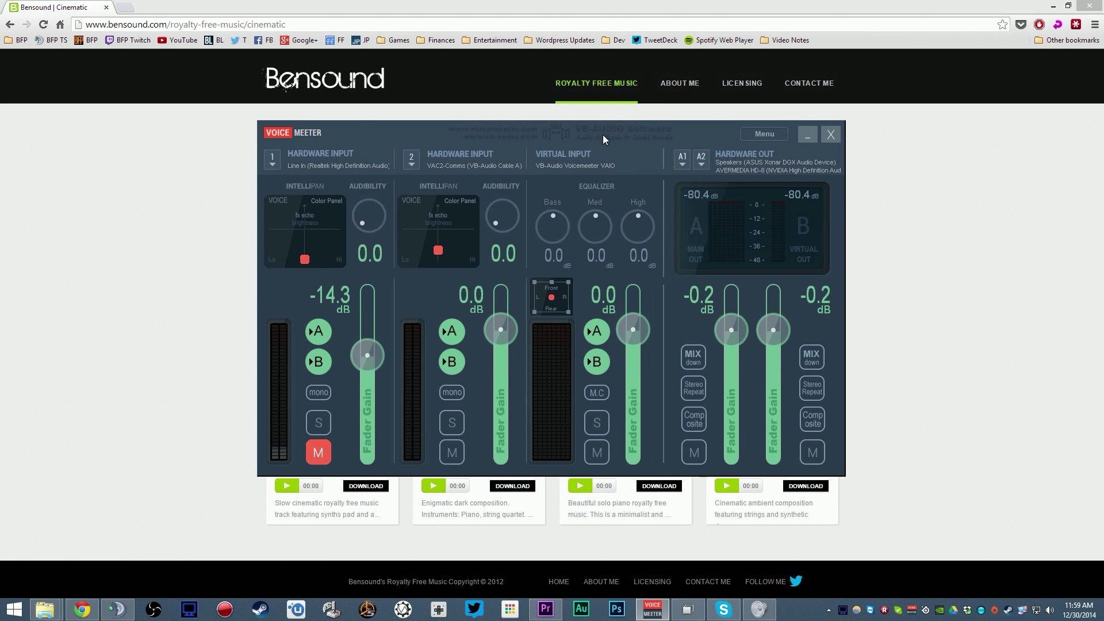
drag(608, 132, 787, 172)
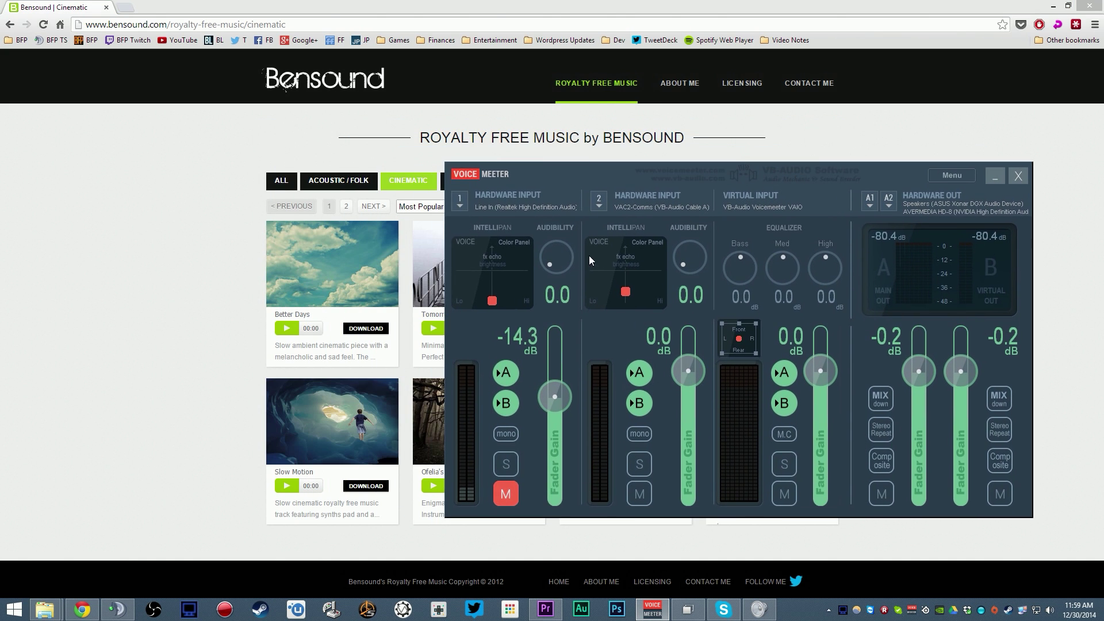
- Start the Bensound 'Tomorrow' track playing in Chrome and return to VoiceMeeter
click(435, 329)
click(435, 329)
key(alt+Tab)
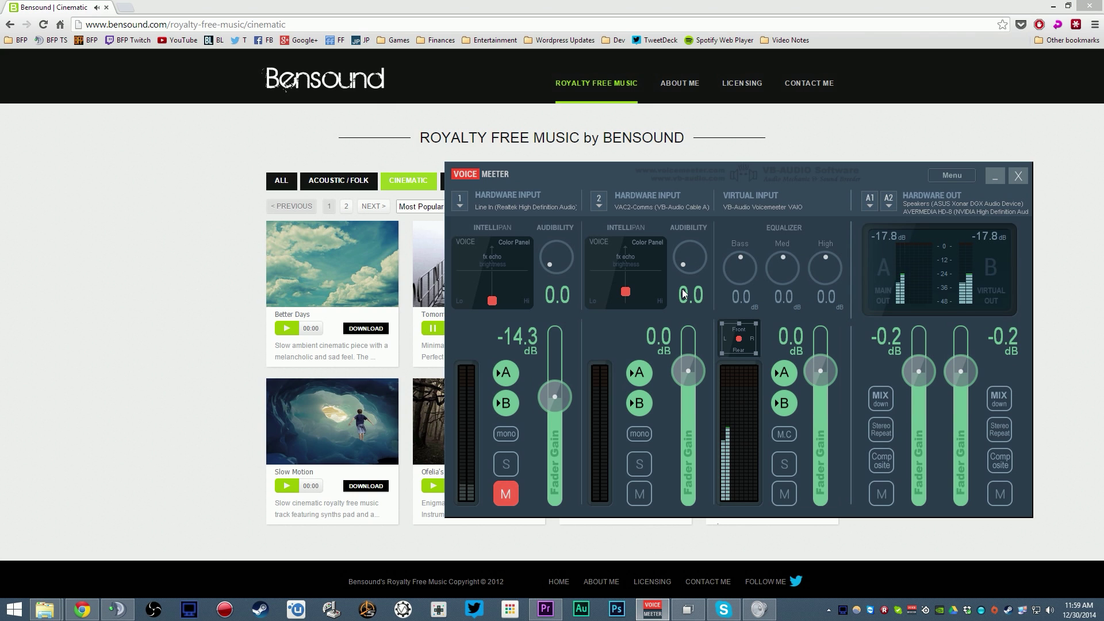
drag(820, 171, 719, 162)
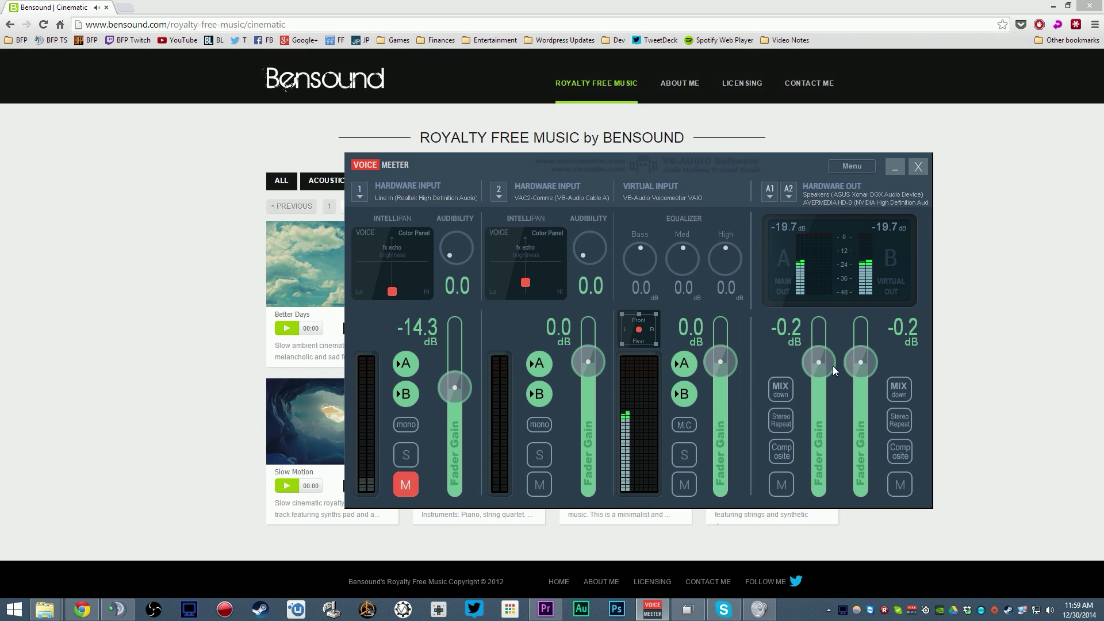
- Adjust the A1 output gain, turn off the Virtual Input's A bus, and minimize Chrome
mouse_move(821, 360)
mouse_down()
mouse_move(816, 408)
mouse_move(820, 362)
mouse_up()
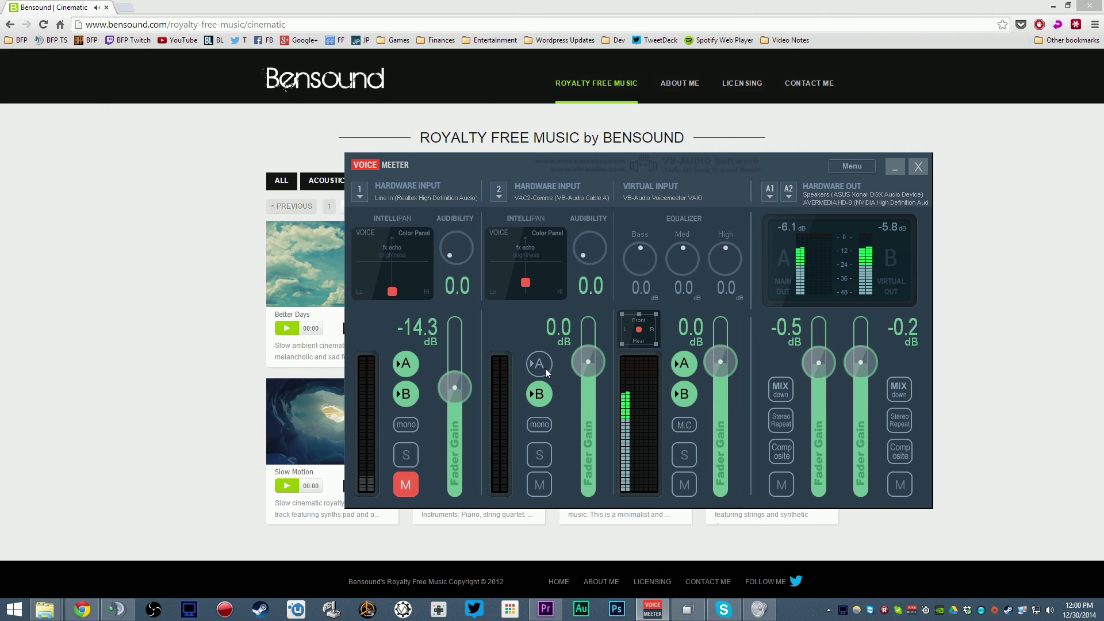
click(689, 363)
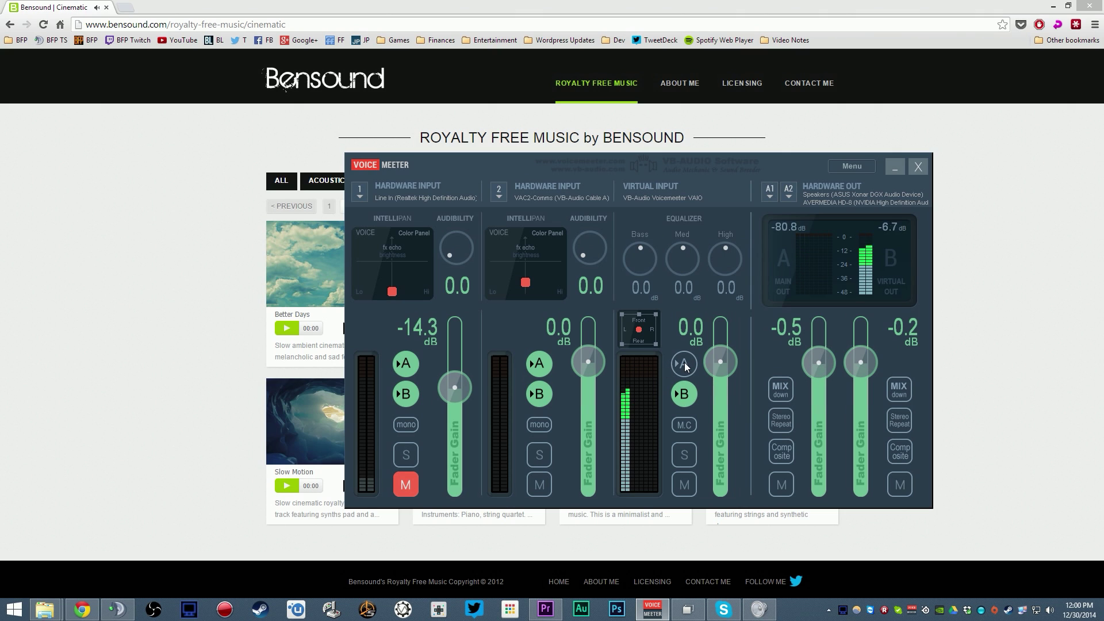
click(229, 332)
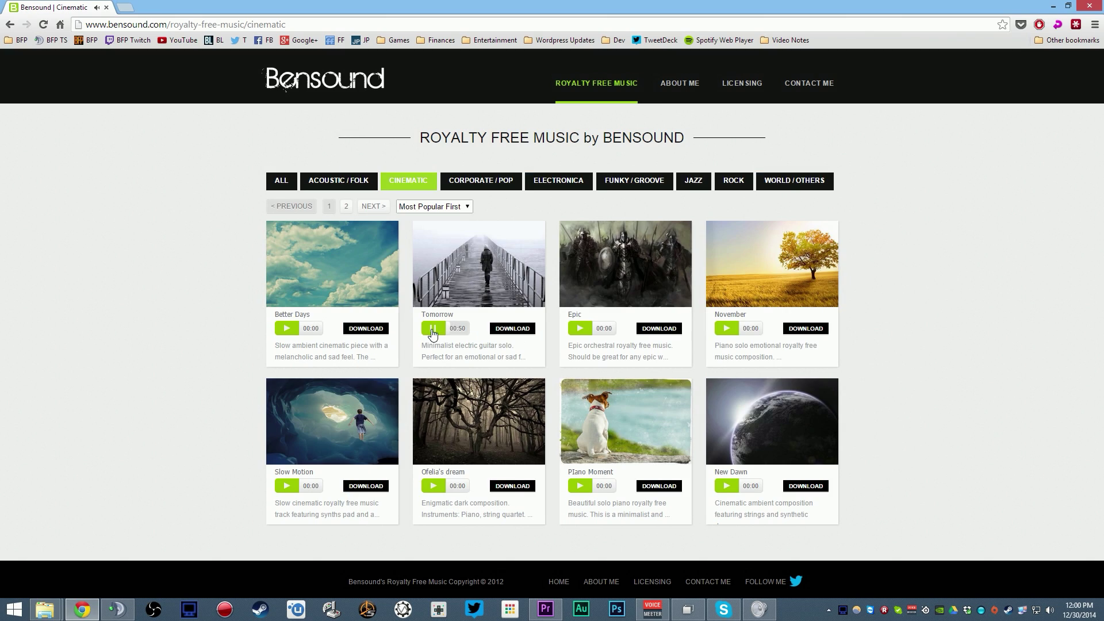
click(1052, 5)
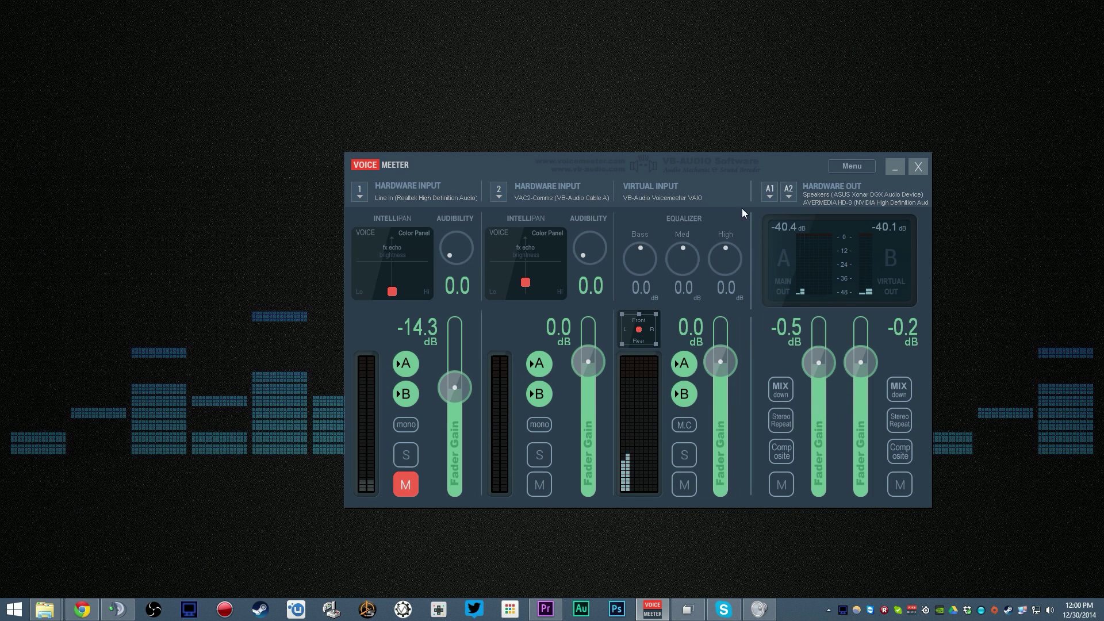
- Minimize VoiceMeeter and open Playback devices, scrolling to the default VoiceMeeter Input
click(894, 167)
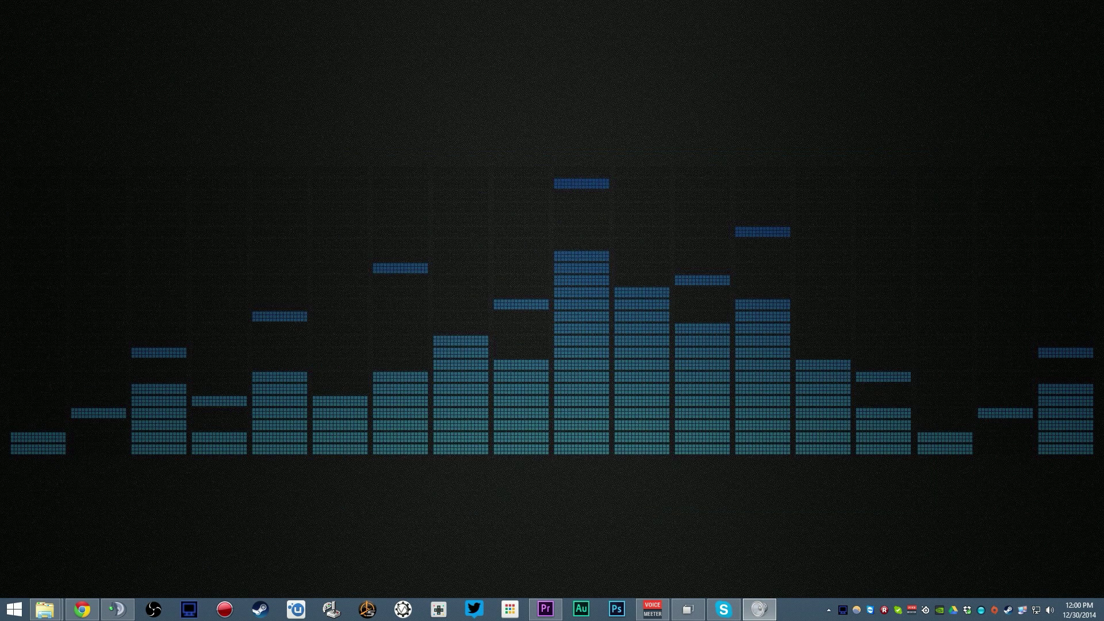
click(759, 608)
drag(523, 385, 608, 135)
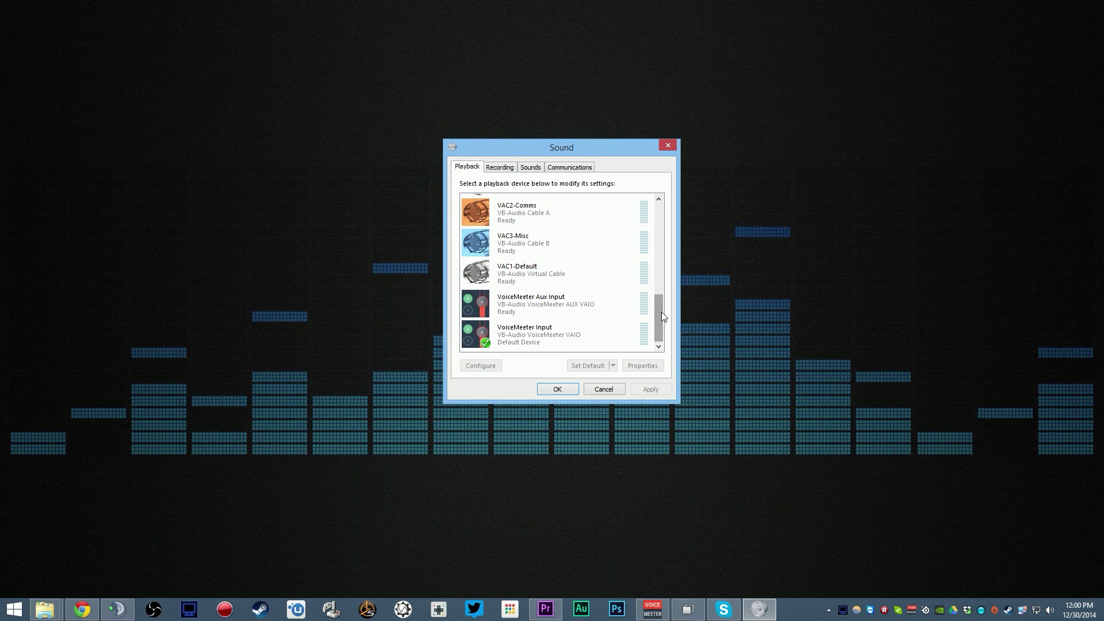
drag(661, 312, 660, 302)
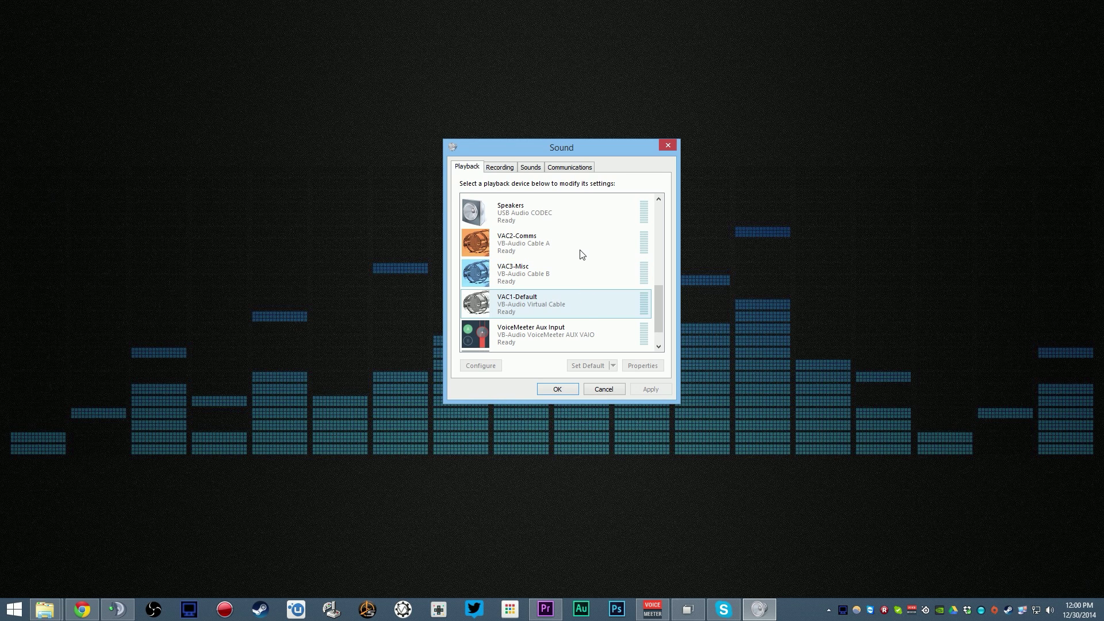
drag(660, 297, 660, 304)
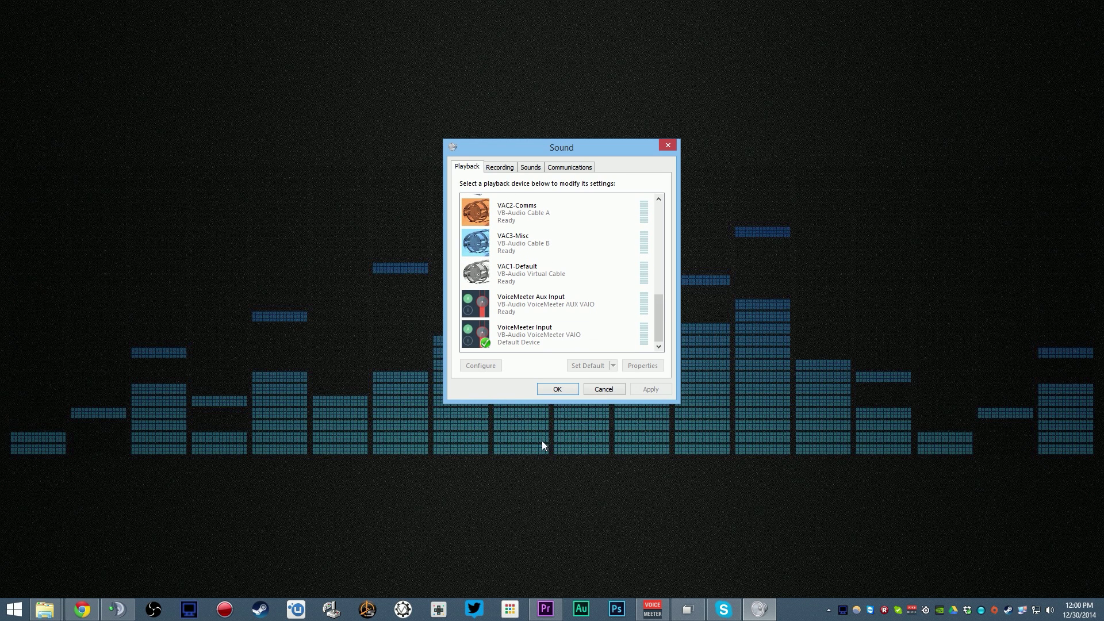
- Open TeamSpeak's Options on the Playback page, whose device is VAC2-Comms (VB-Audio Cable A)
click(117, 609)
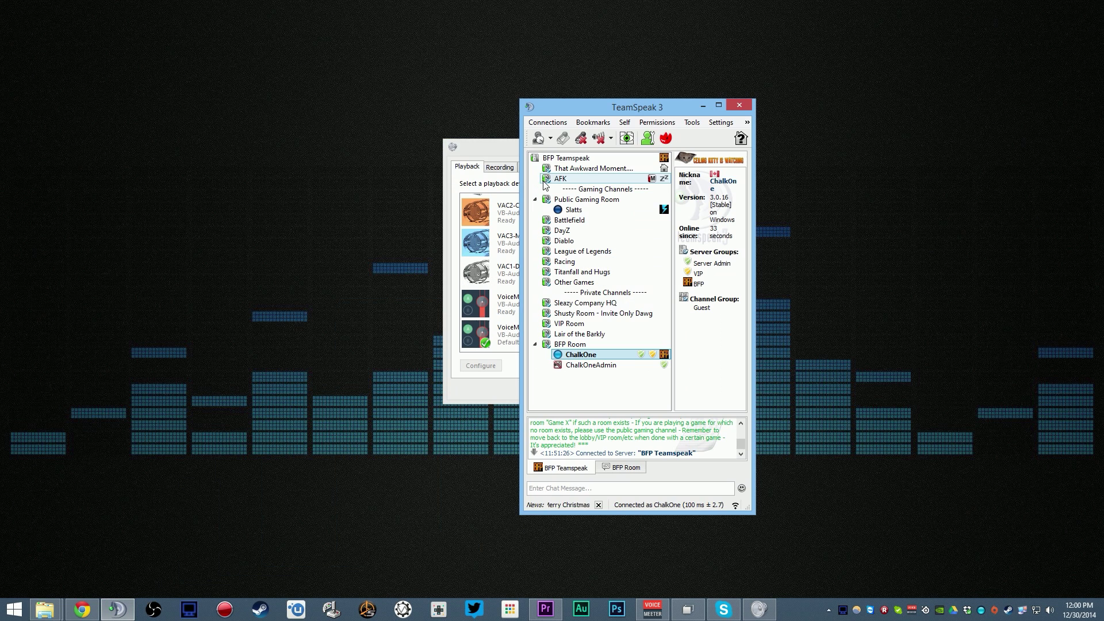
click(720, 122)
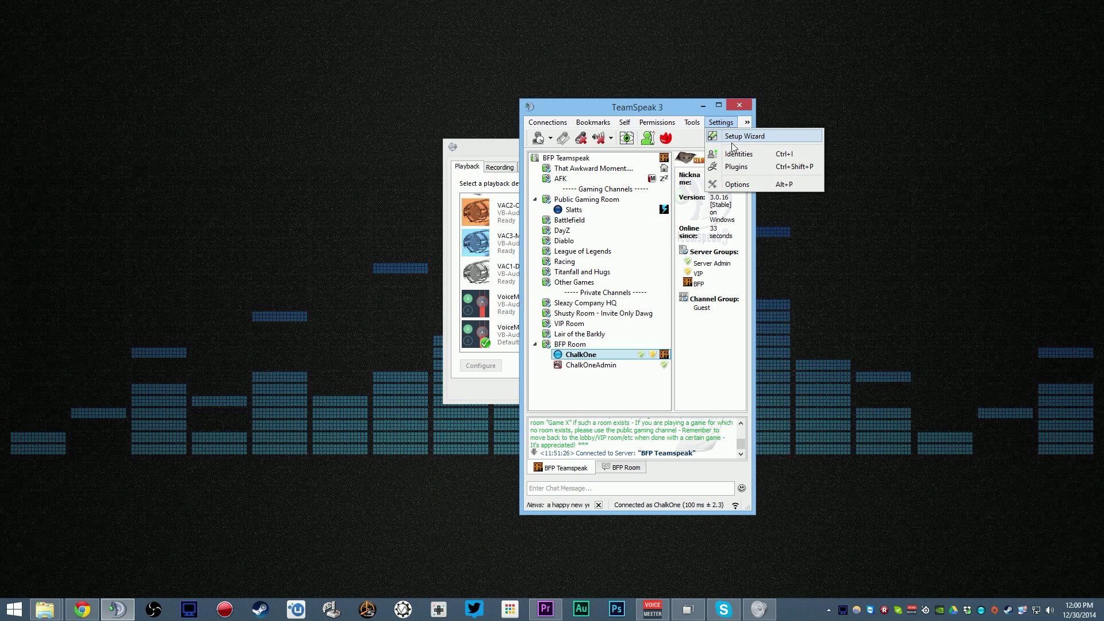
click(737, 184)
click(475, 283)
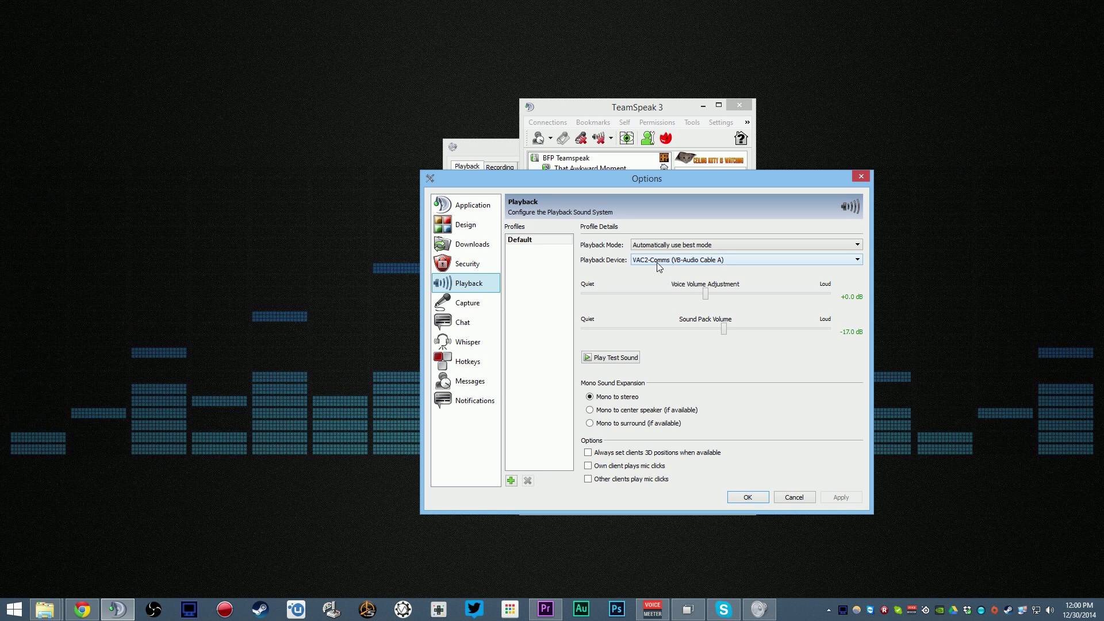
- Mute VoiceMeeter hardware input 2 and play TeamSpeak's test sound
click(652, 609)
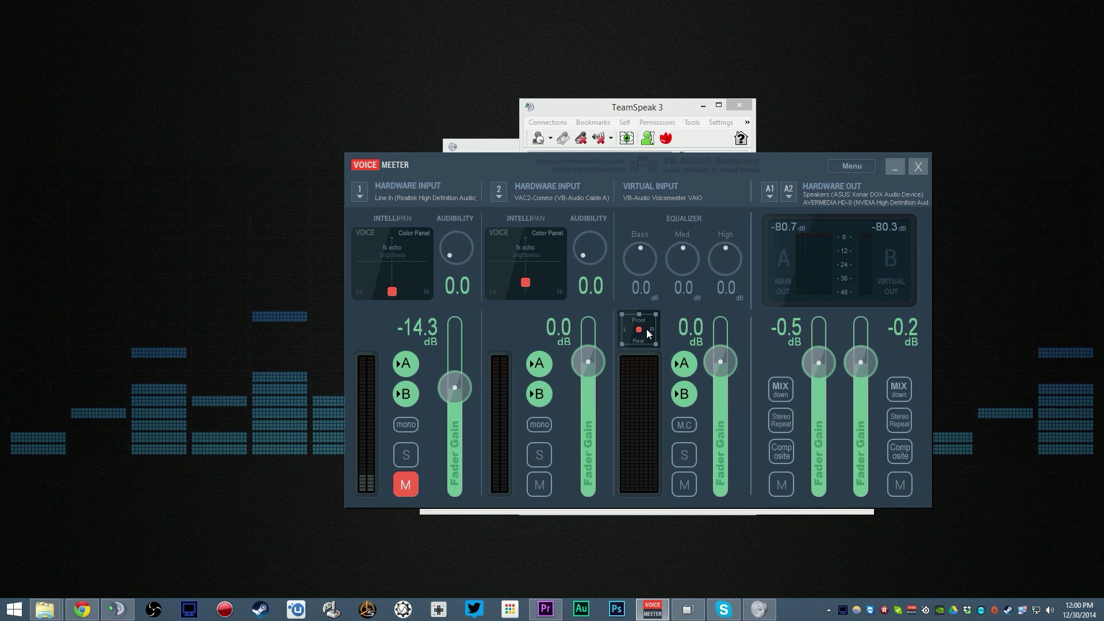
drag(758, 165, 688, 157)
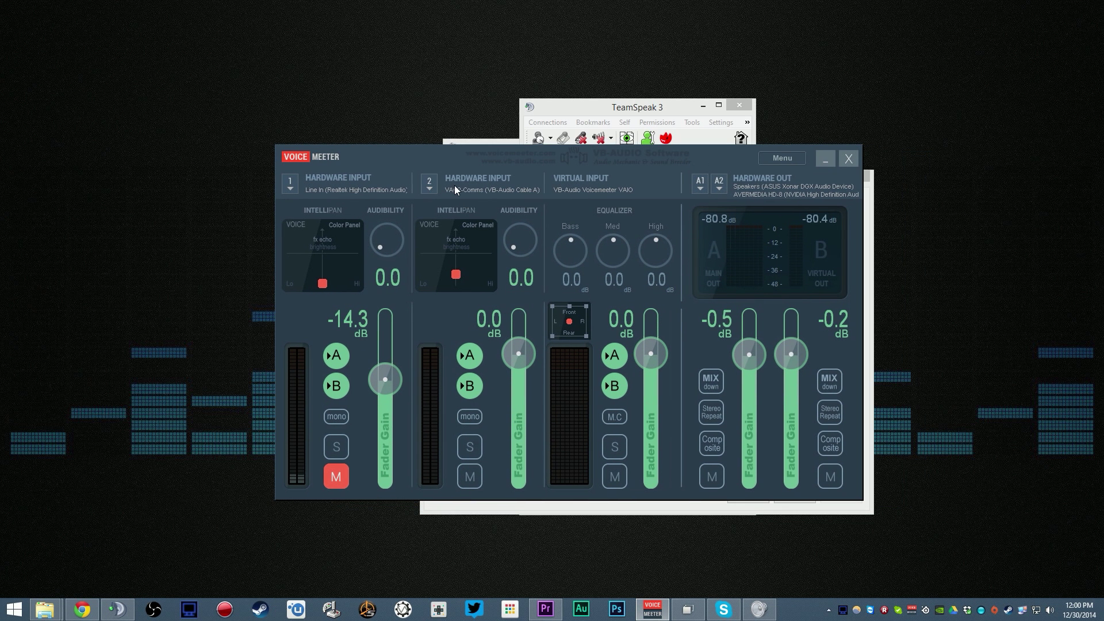
click(469, 477)
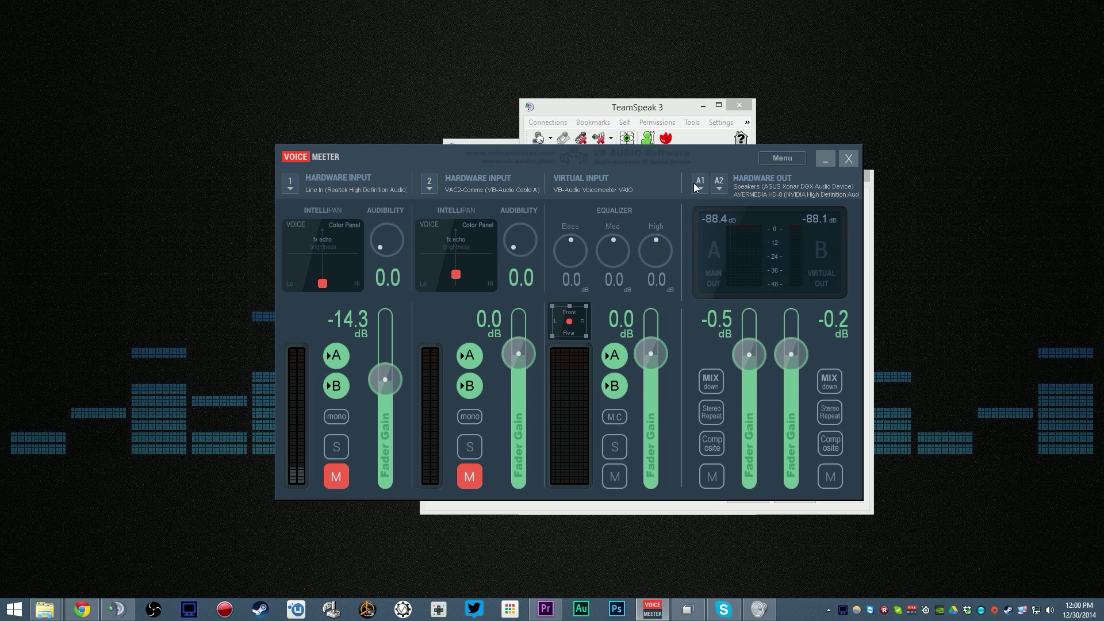
click(659, 104)
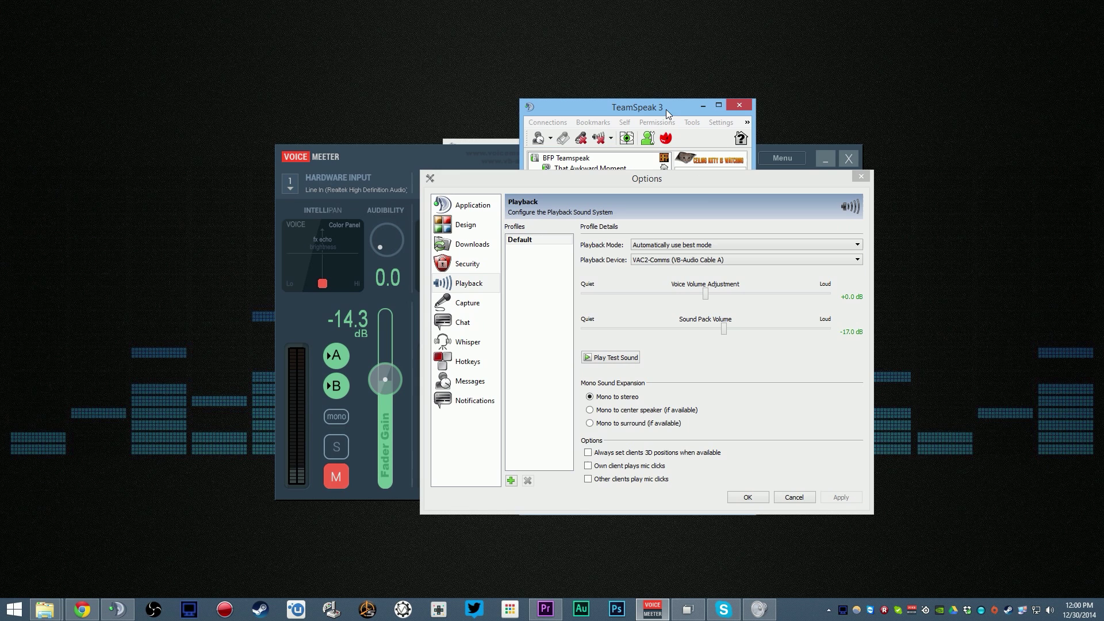
click(629, 360)
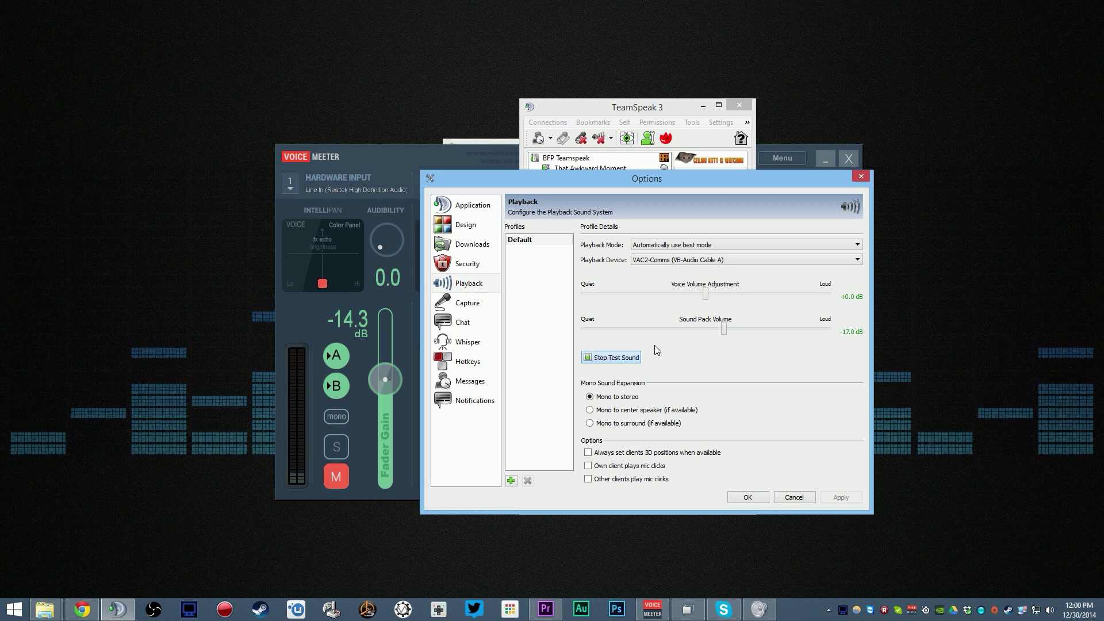
click(632, 360)
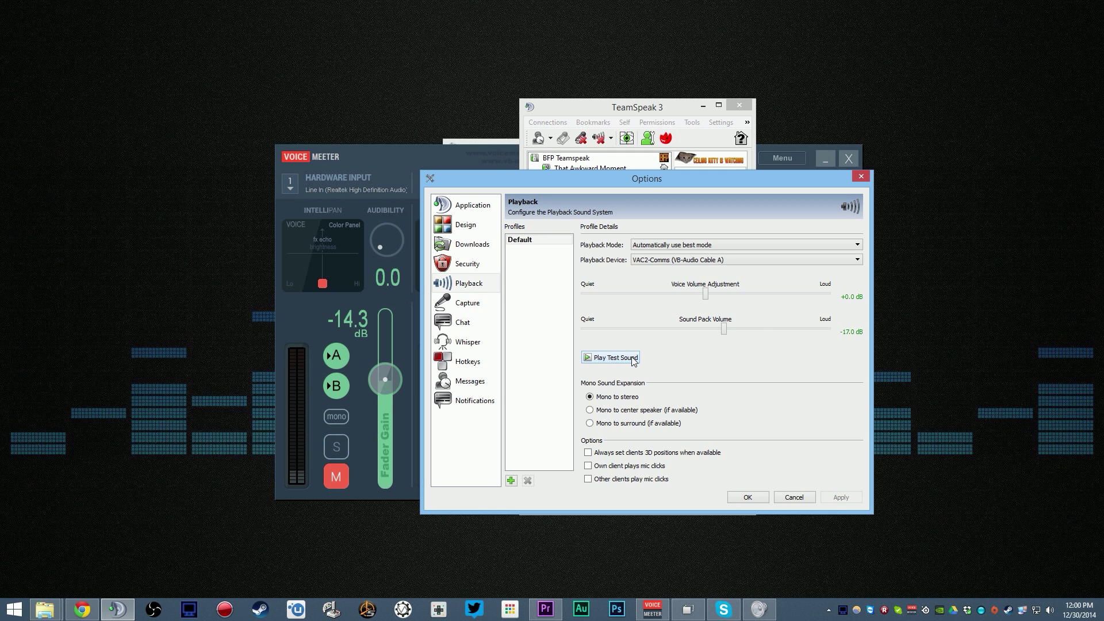
- Unmute hardware input 2, replay the test sound, and close TeamSpeak's options with OK
click(449, 154)
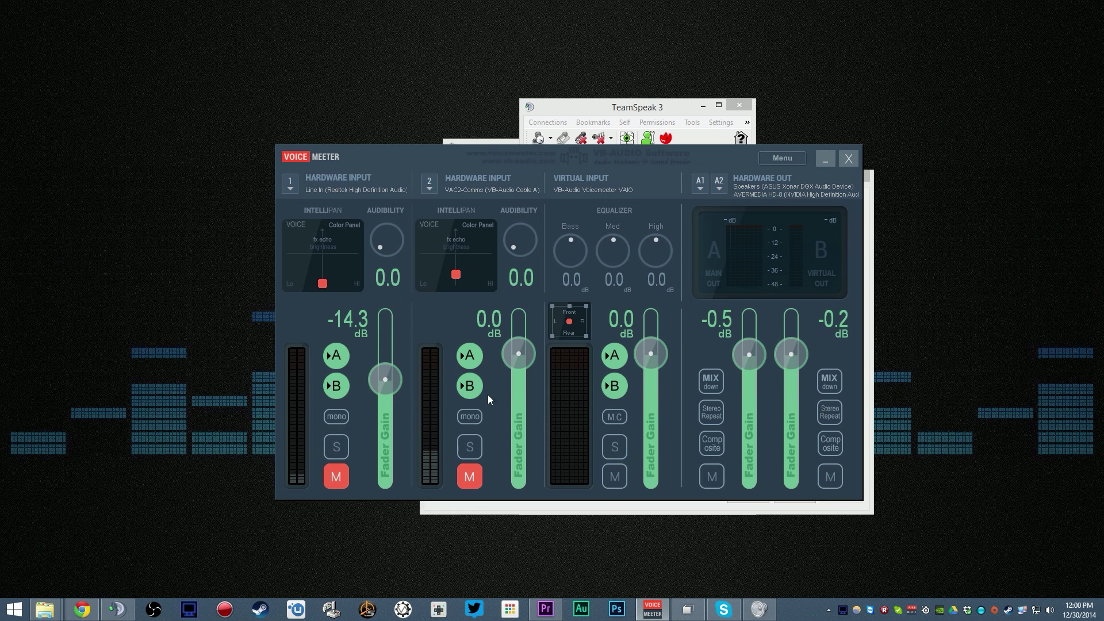
click(469, 477)
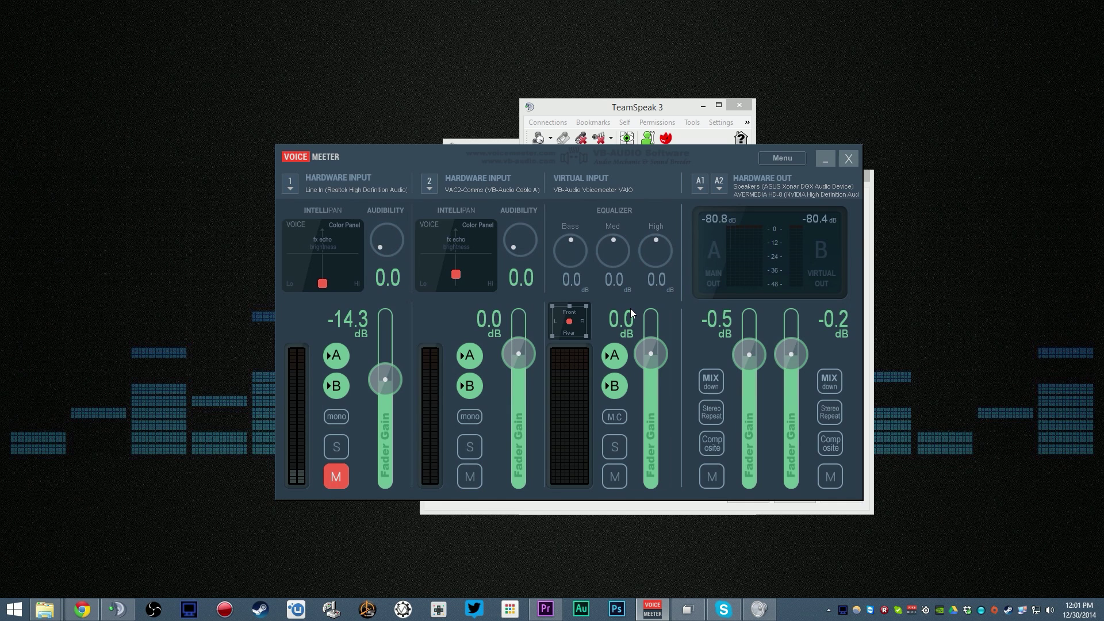
click(869, 234)
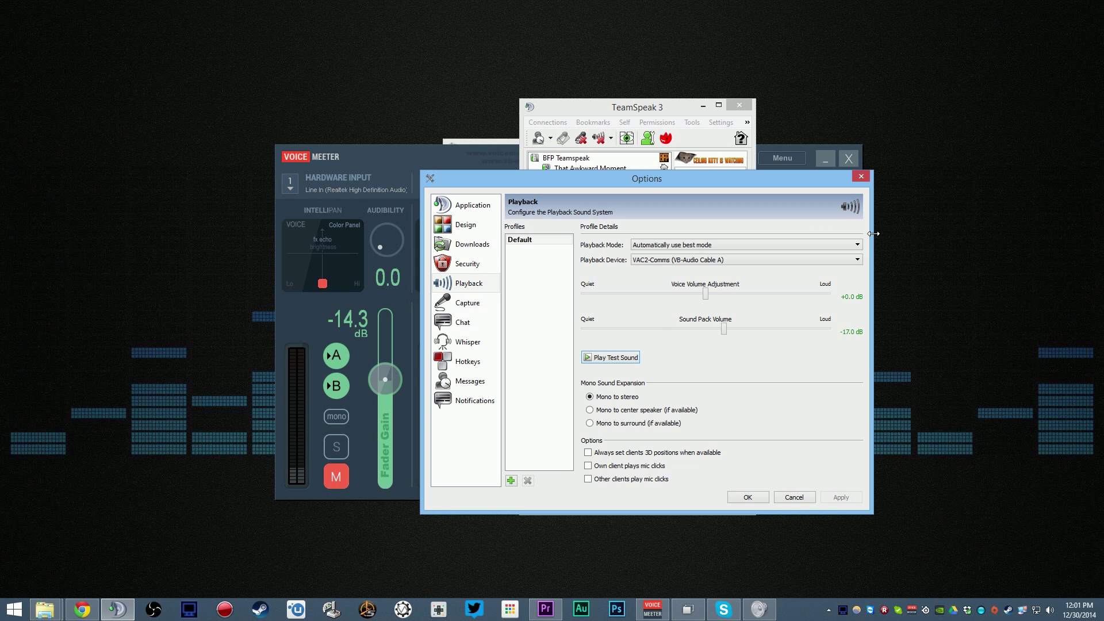
click(615, 360)
click(618, 357)
click(747, 496)
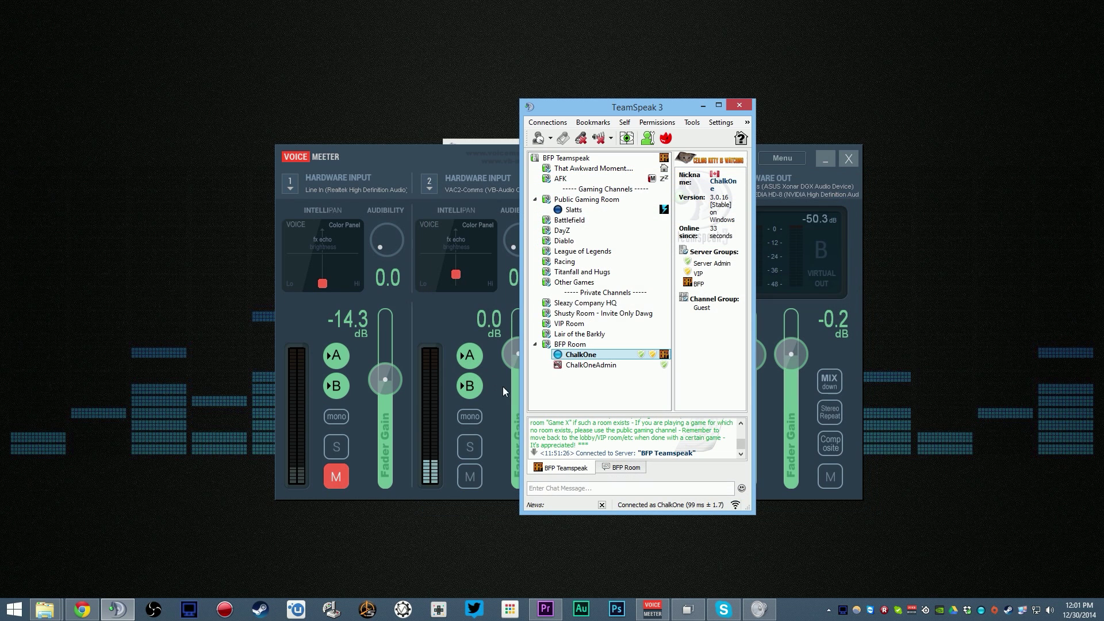
drag(455, 154, 232, 155)
click(684, 114)
- Reopen TeamSpeak's playback options, play the test sound into VAC2-Comms, and close with OK
click(721, 122)
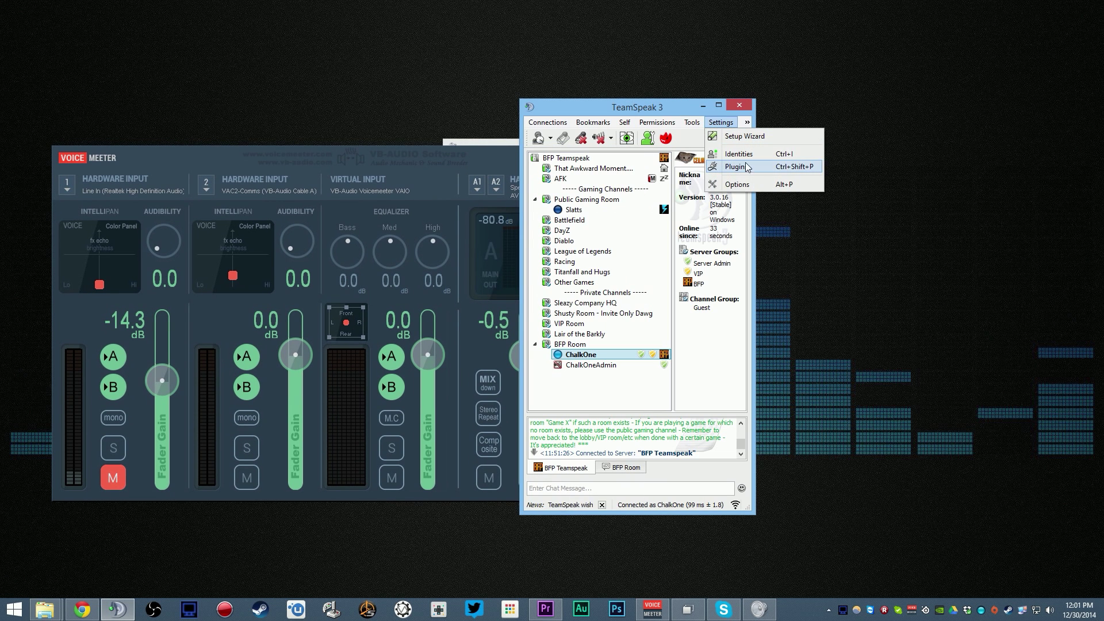
click(737, 184)
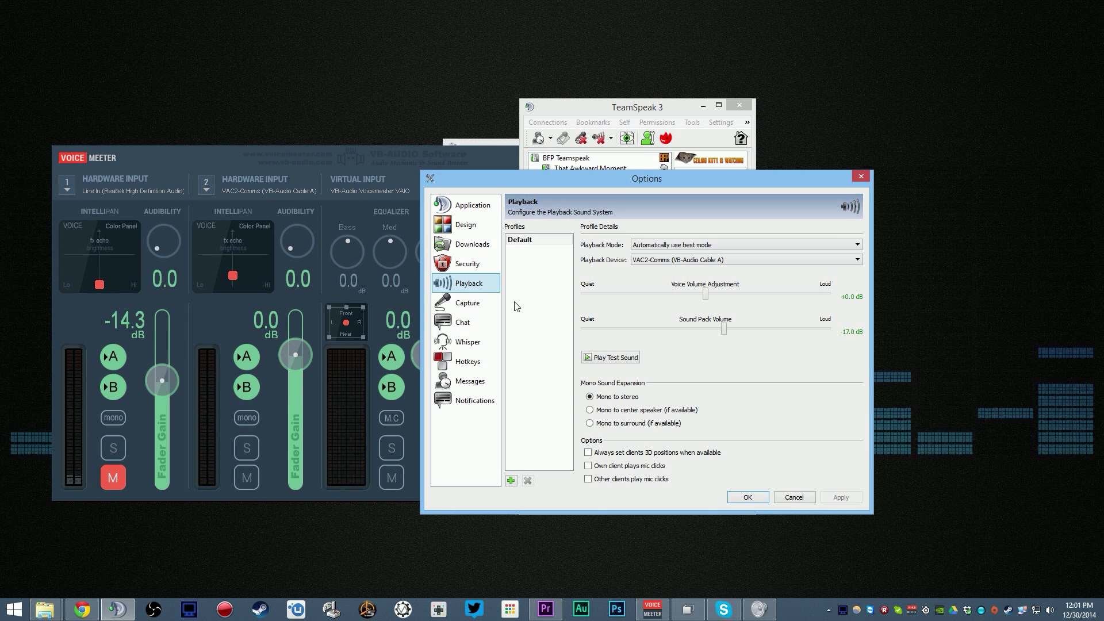
click(632, 358)
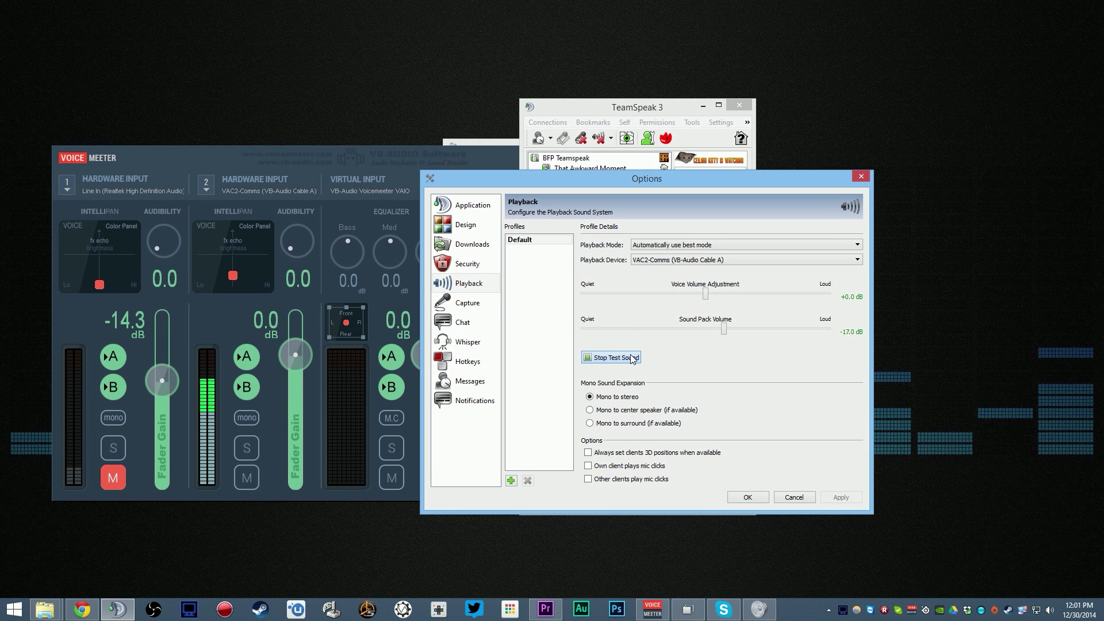
click(748, 497)
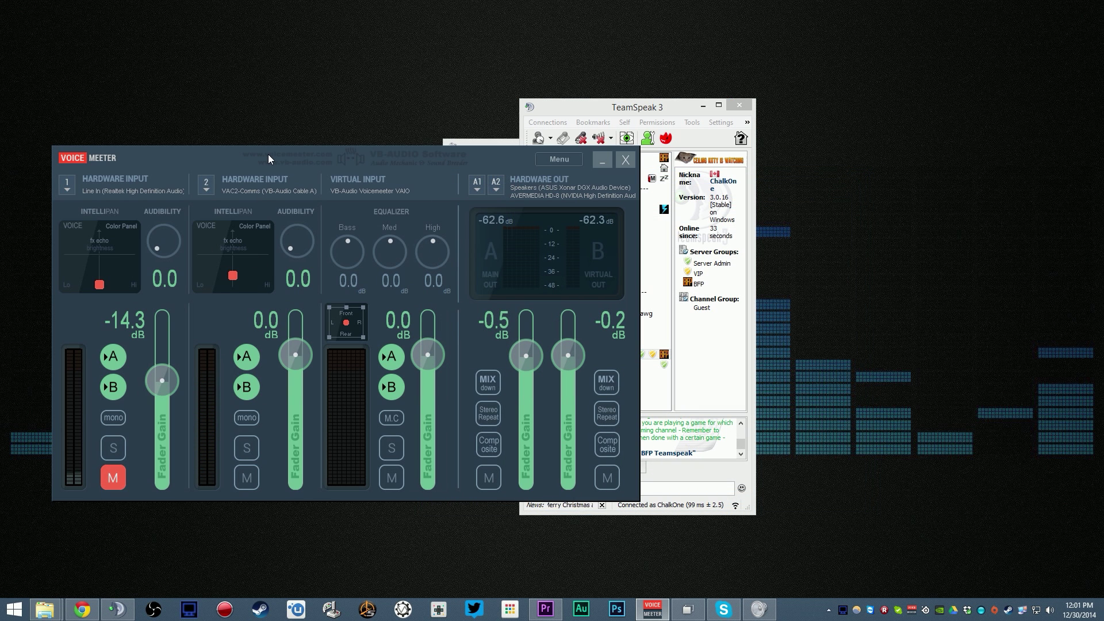
click(307, 155)
- Check Dxtory's VAC2-Comms LAME MP3 stream, then open the folder holding the DayZ AVI
click(842, 609)
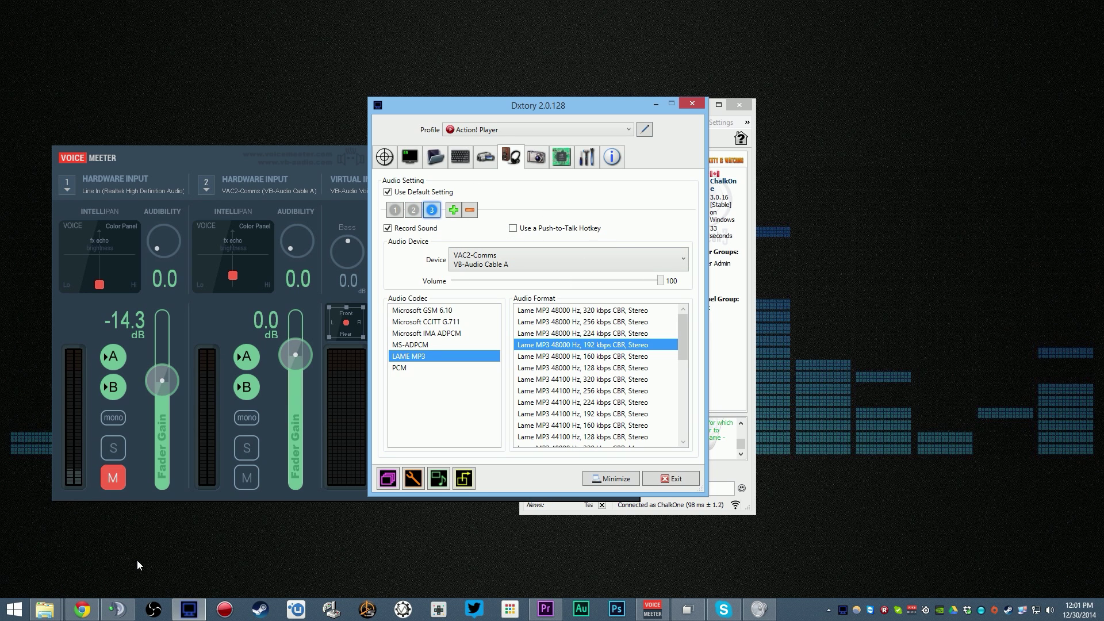
mouse_move(41, 611)
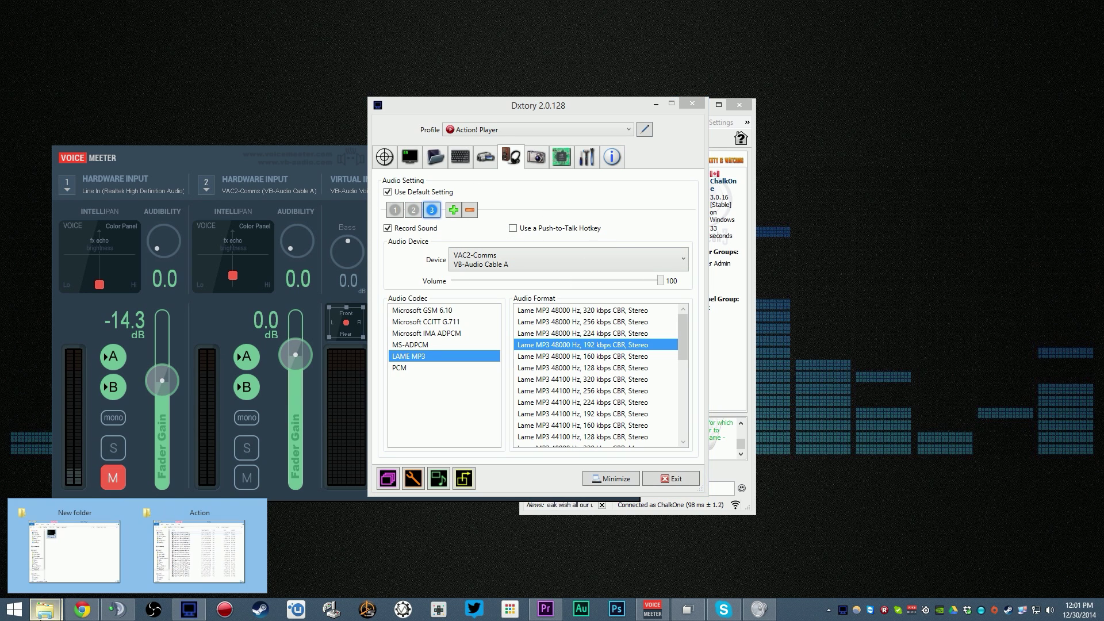
click(92, 575)
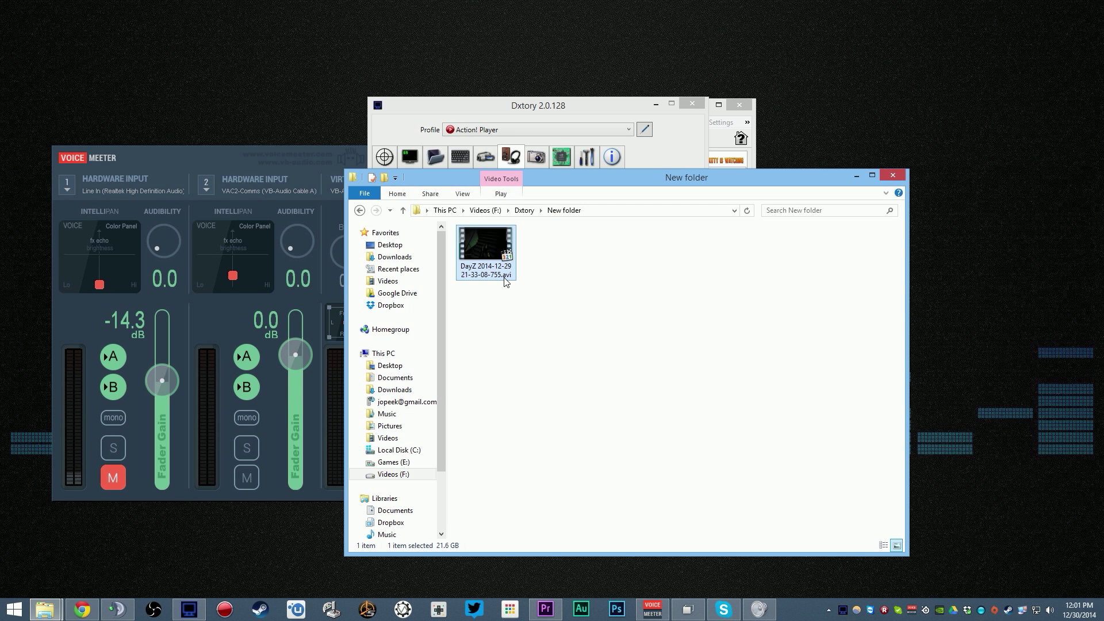
- Extract the DayZ AVI's audio streams to WAV, recheck Dxtory's streams 1–3, and switch to Premiere
right_click(490, 248)
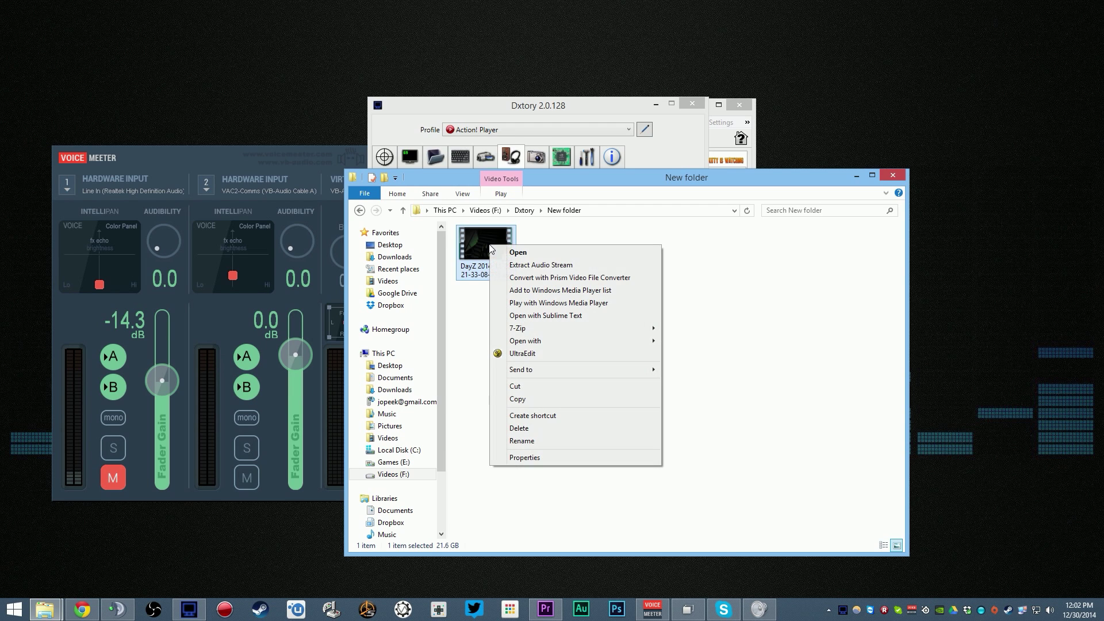
click(577, 265)
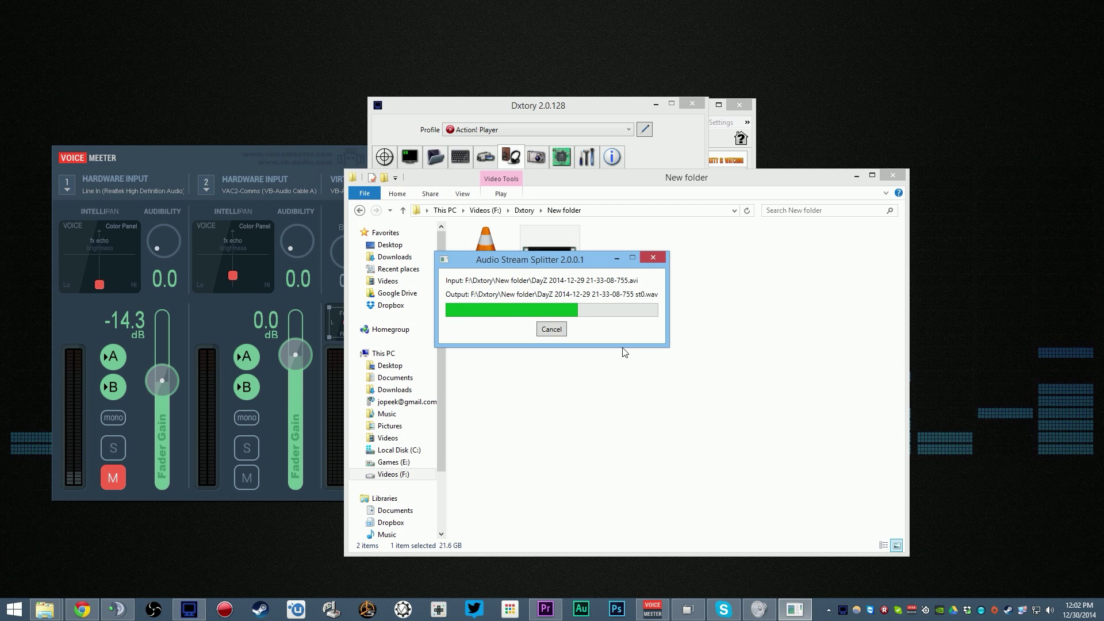
click(604, 99)
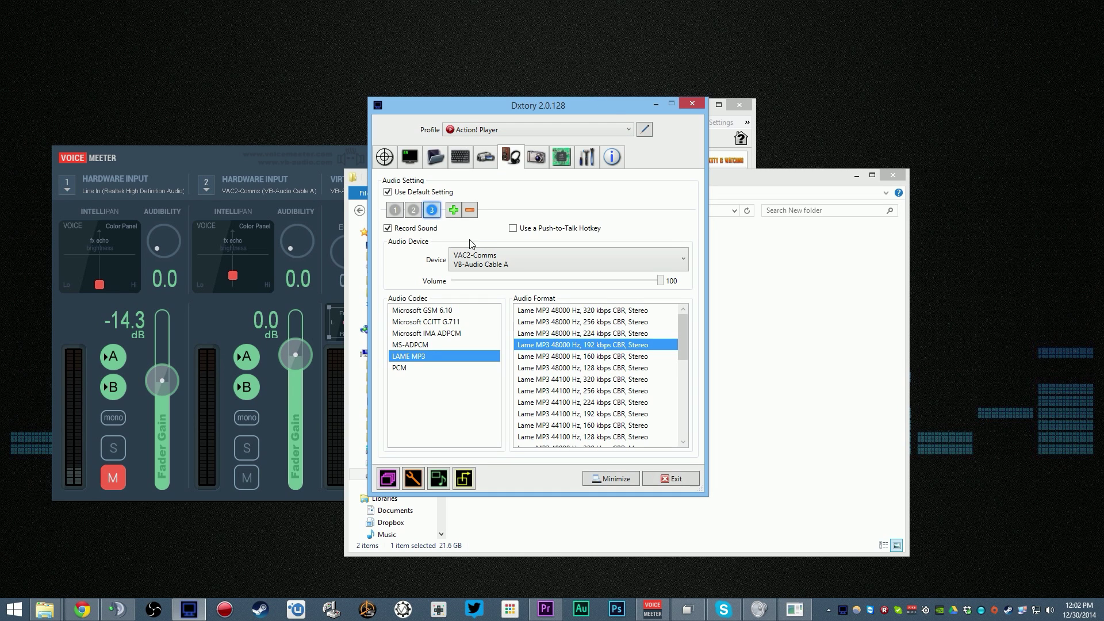
click(414, 210)
click(395, 210)
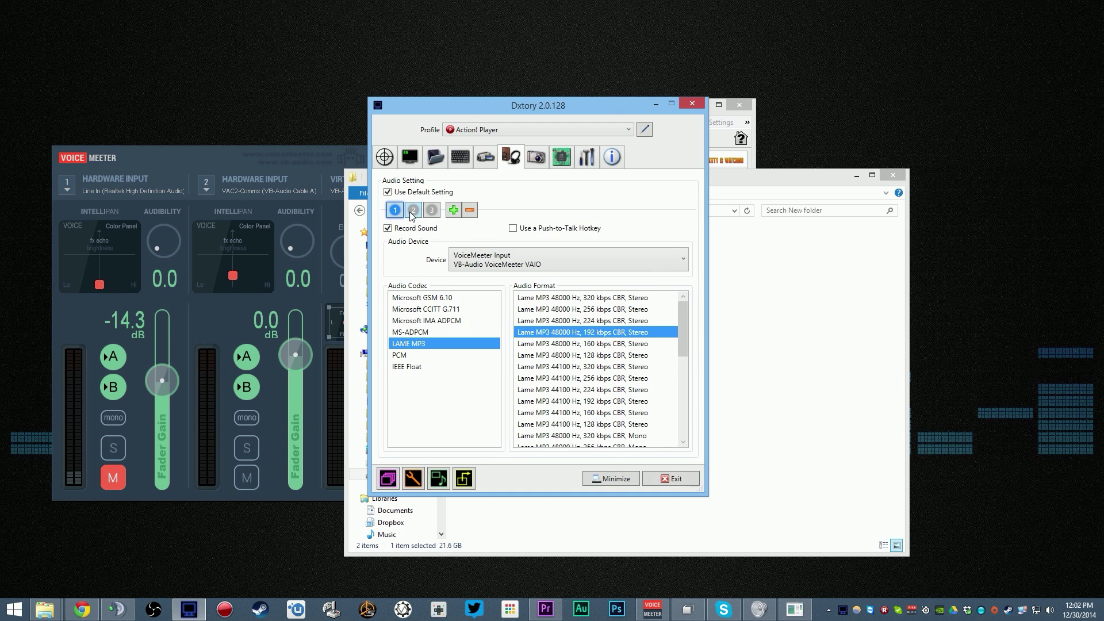
click(413, 211)
click(432, 211)
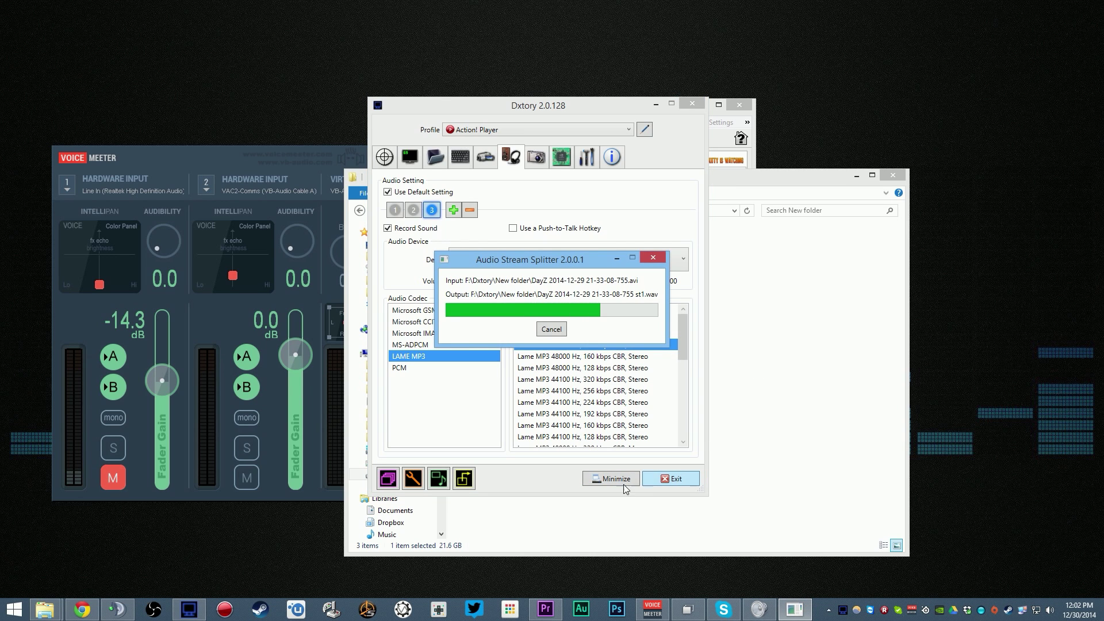
click(545, 608)
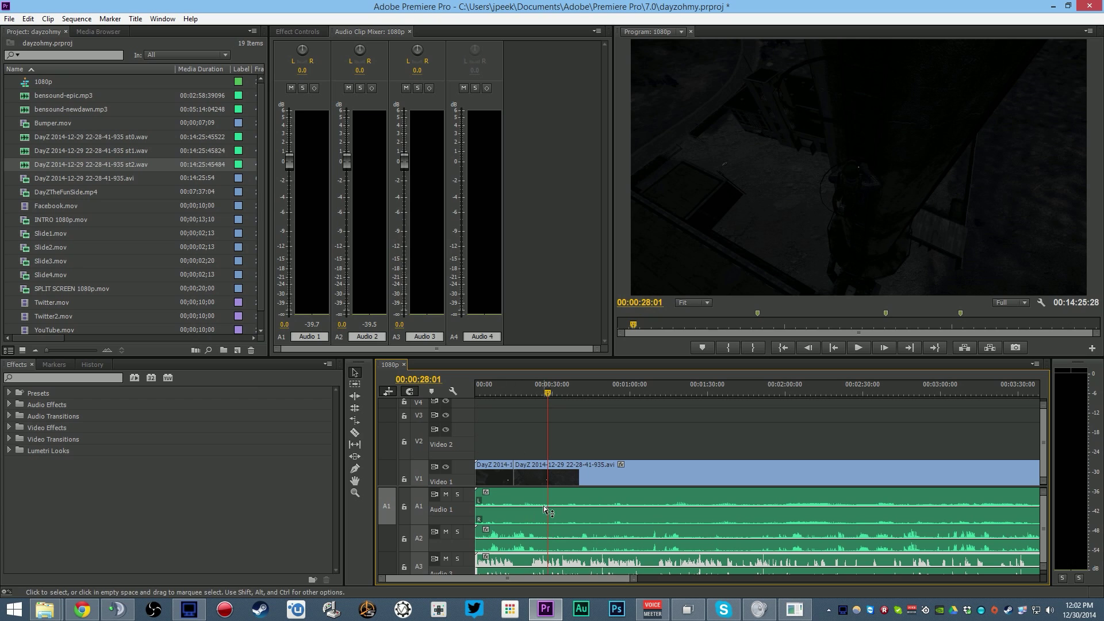
- Select the DayZ recording's st0.wav, st1.wav and st2.wav in Premiere's Project panel, then switch back to VoiceMeeter
click(139, 137)
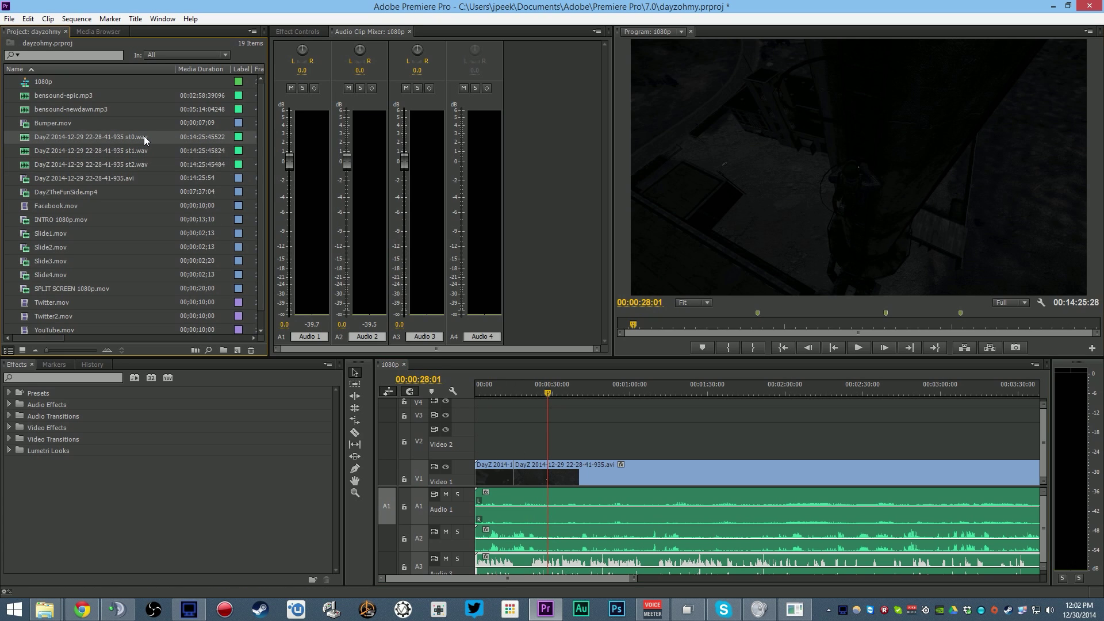
click(149, 150)
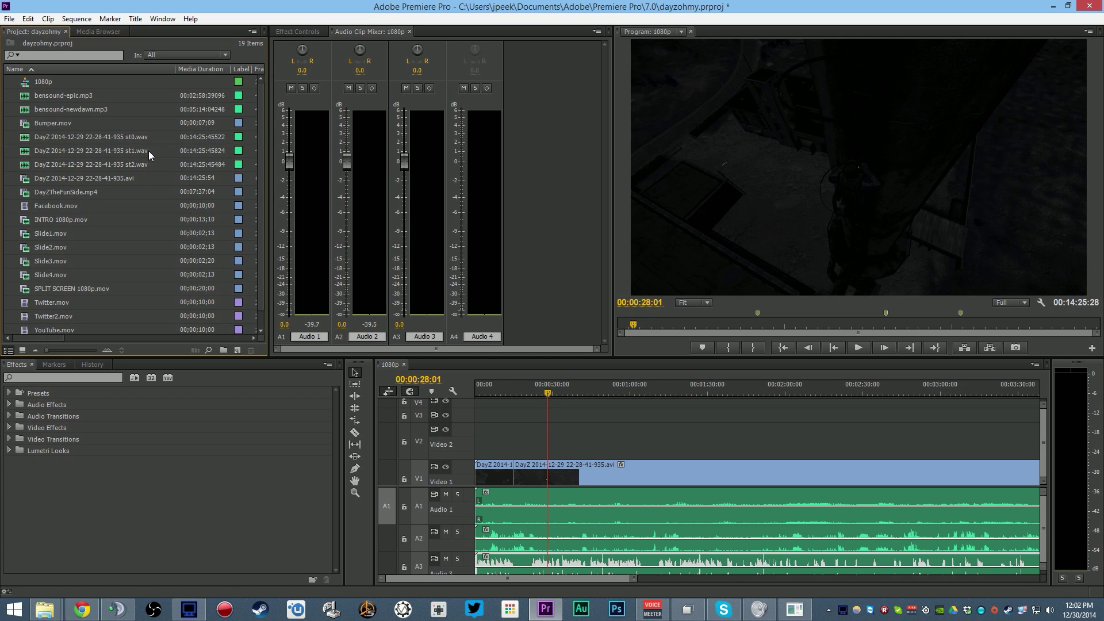
click(140, 163)
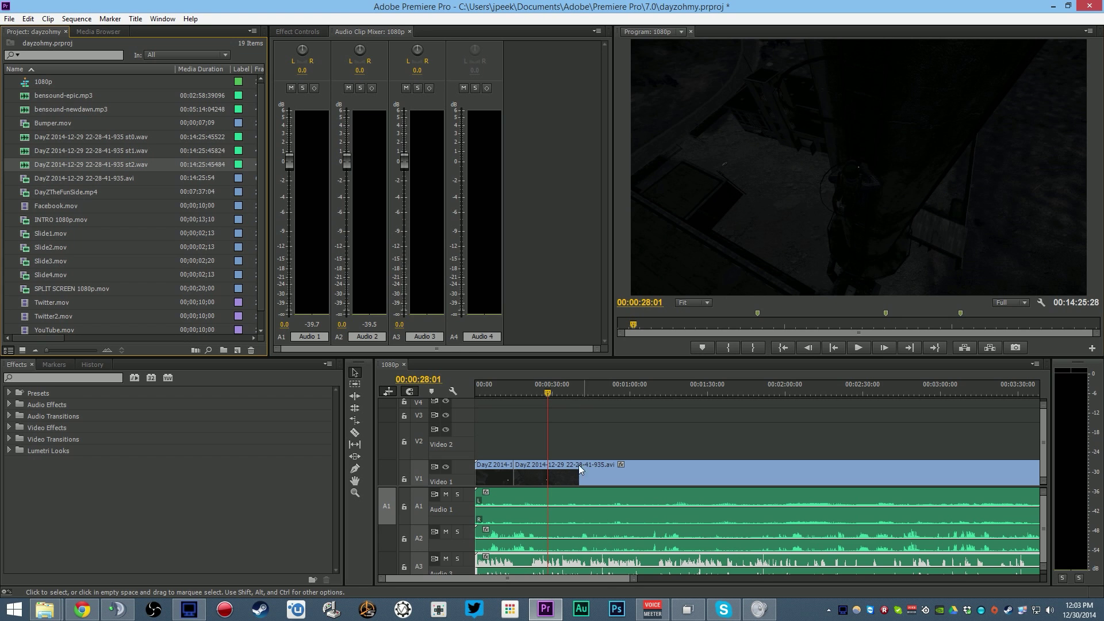
click(652, 608)
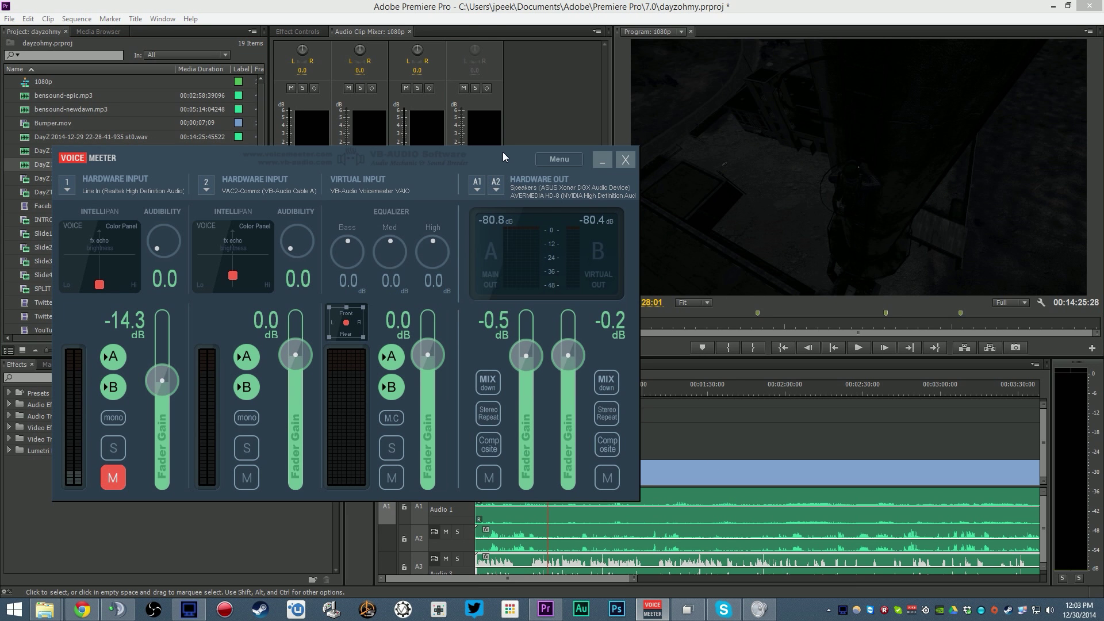